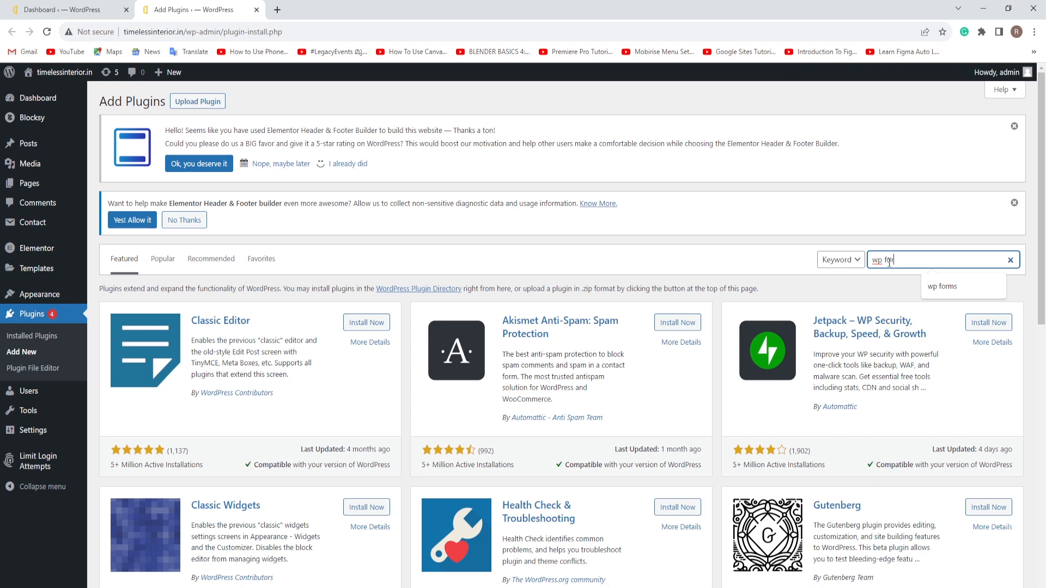
Step: Search for 'wp forms', then install and activate the Contact Form by WPForms plugin
text(s)
key(Return)
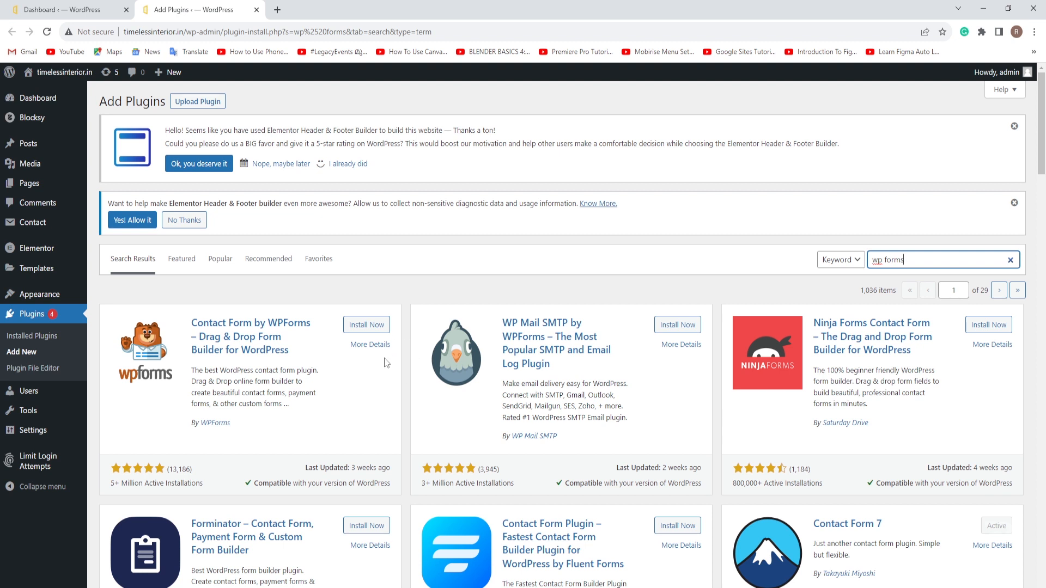
click(363, 326)
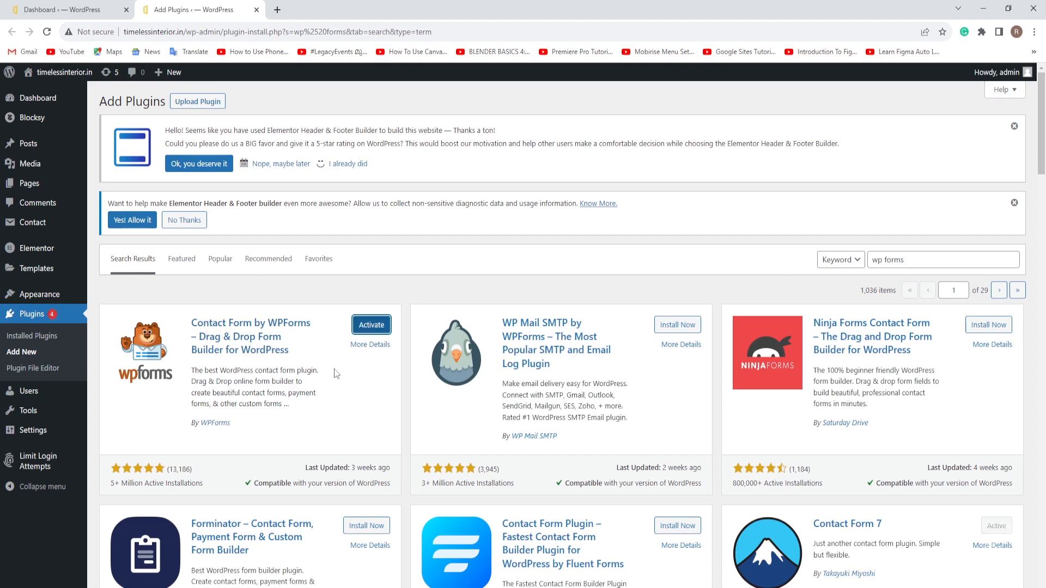
click(372, 327)
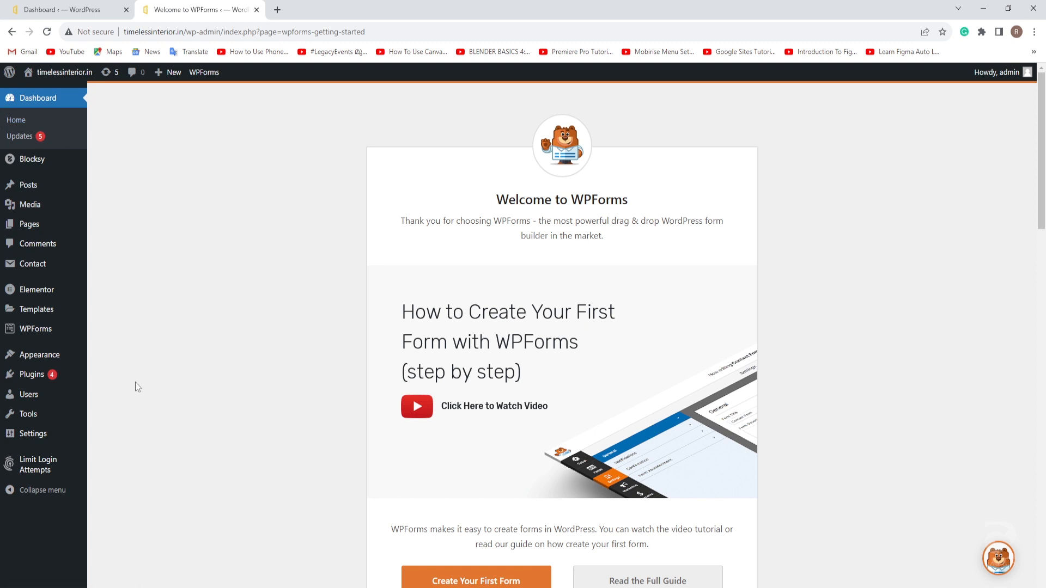
Step: Open WPForms Add New in a new tab and close the welcome tab
mouse_move(38, 335)
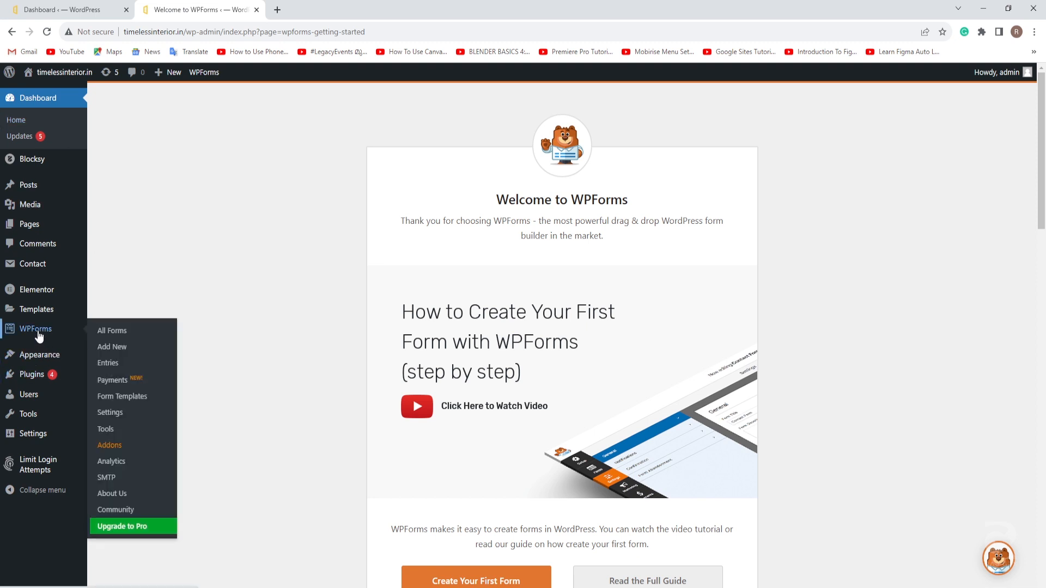
middle_click(121, 352)
click(318, 9)
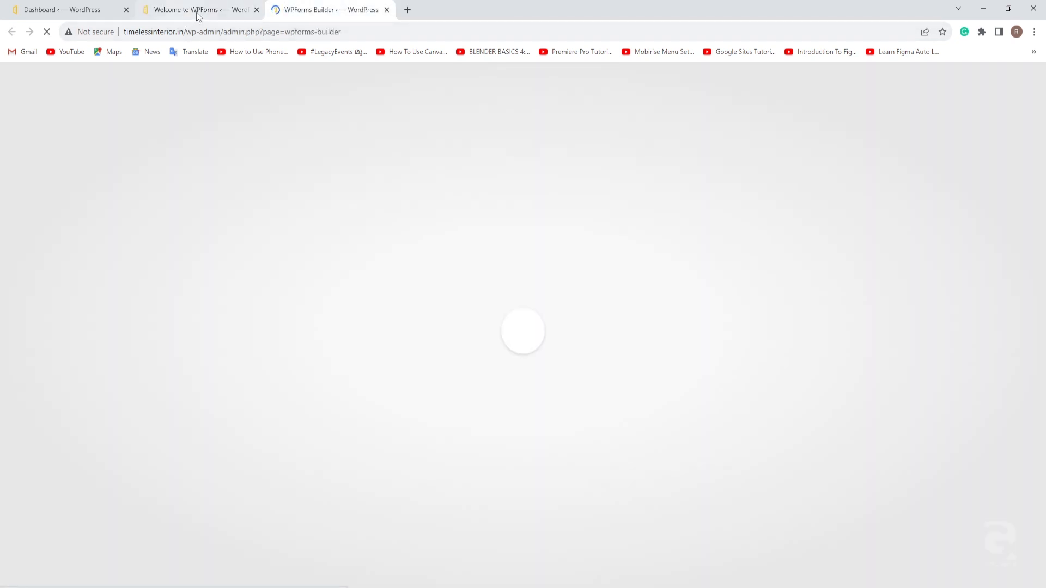
click(219, 15)
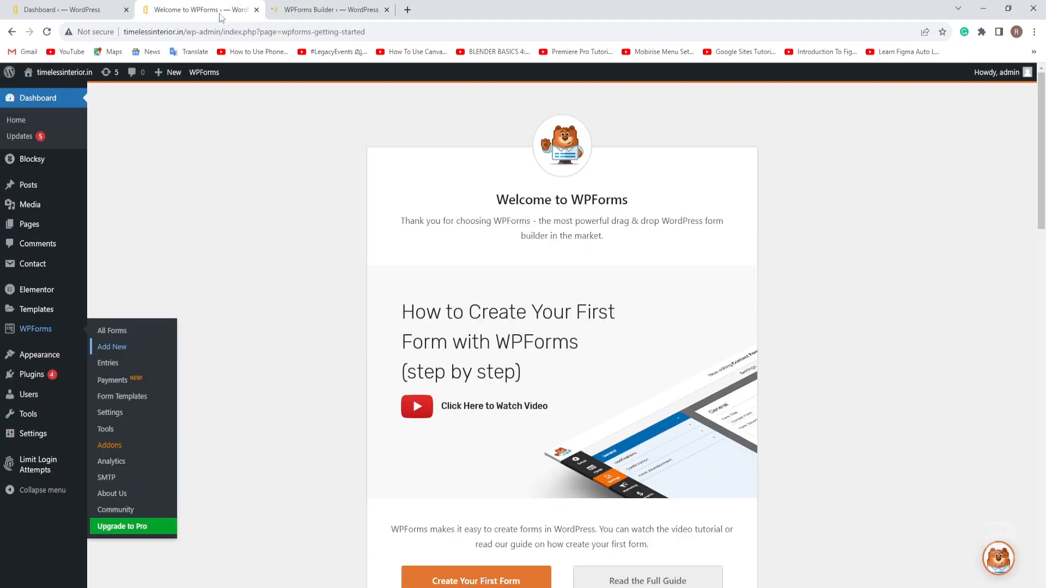
click(256, 10)
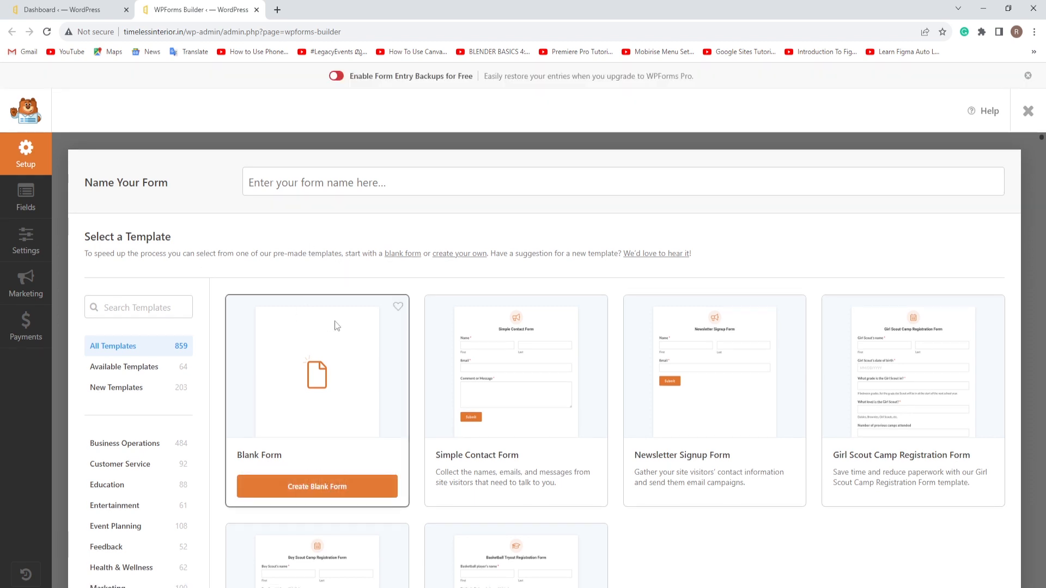
Step: Browse the templates and start a form from Simple Contact Form
scroll(541, 291, down, 2)
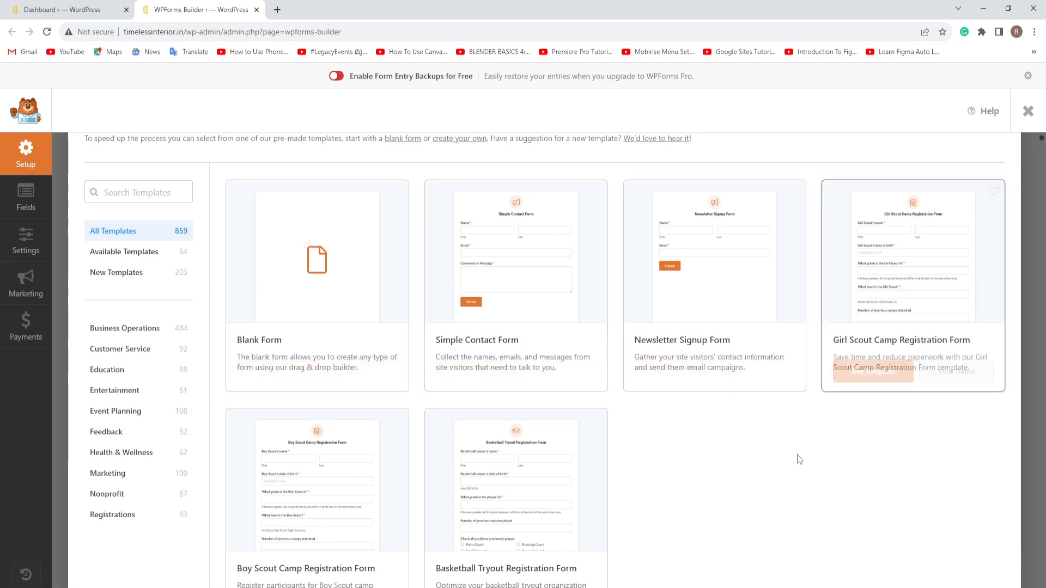
scroll(689, 422, down, 5)
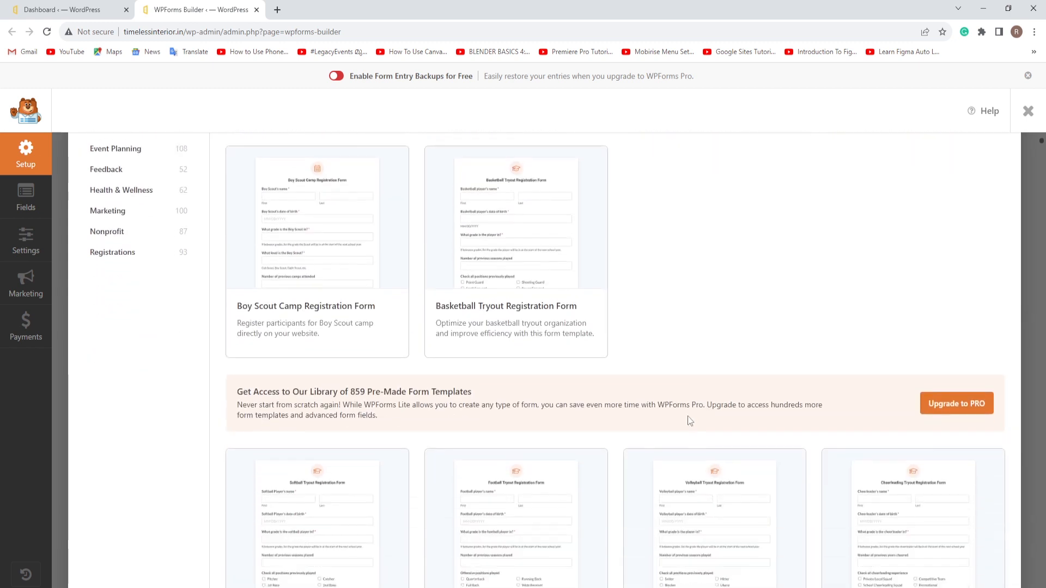
scroll(681, 472, down, 3)
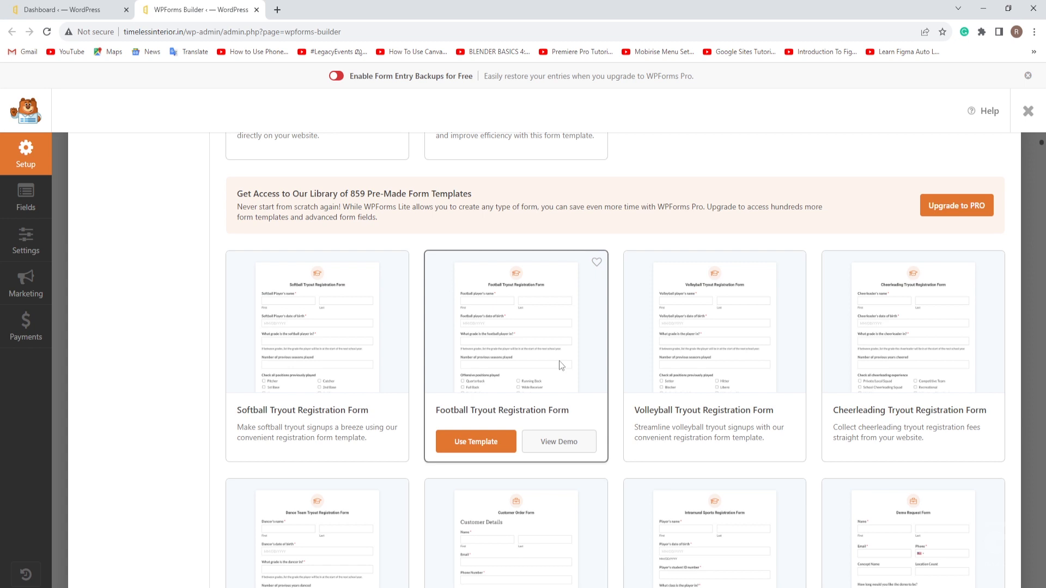
scroll(559, 361, up, 7)
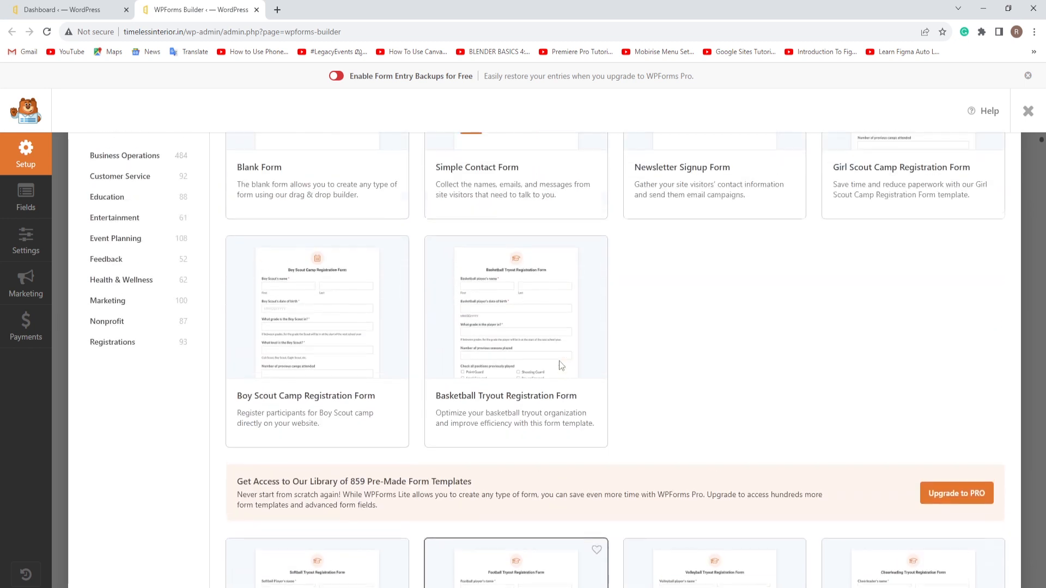
scroll(670, 412, up, 2)
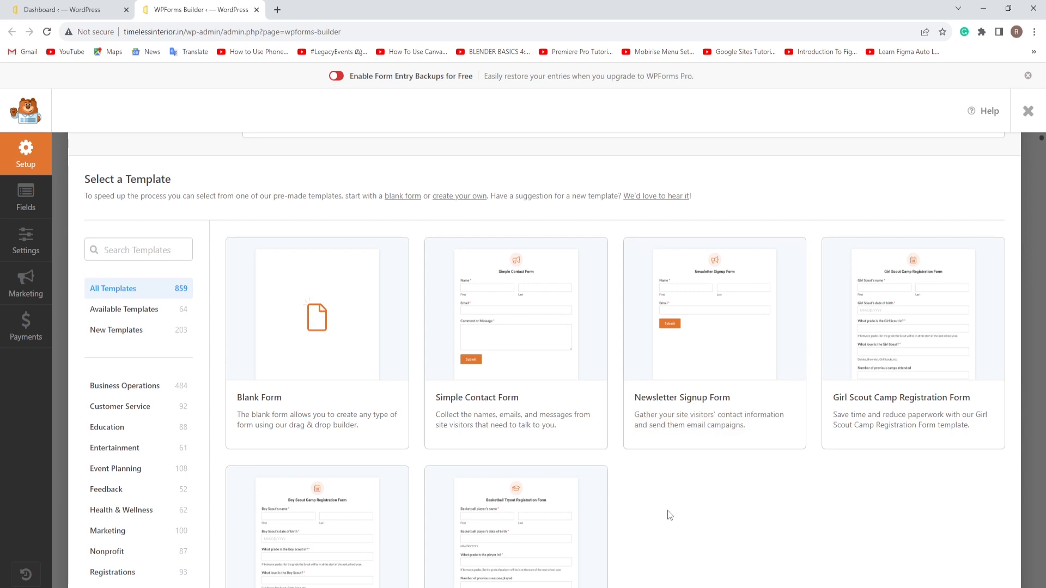
scroll(670, 516, up, 1)
mouse_move(340, 462)
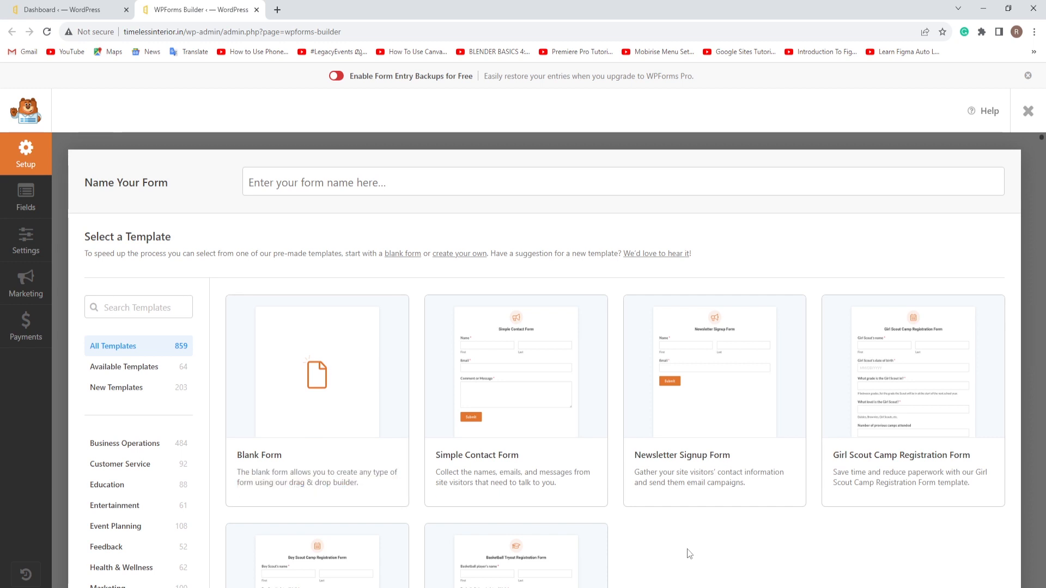
mouse_move(502, 405)
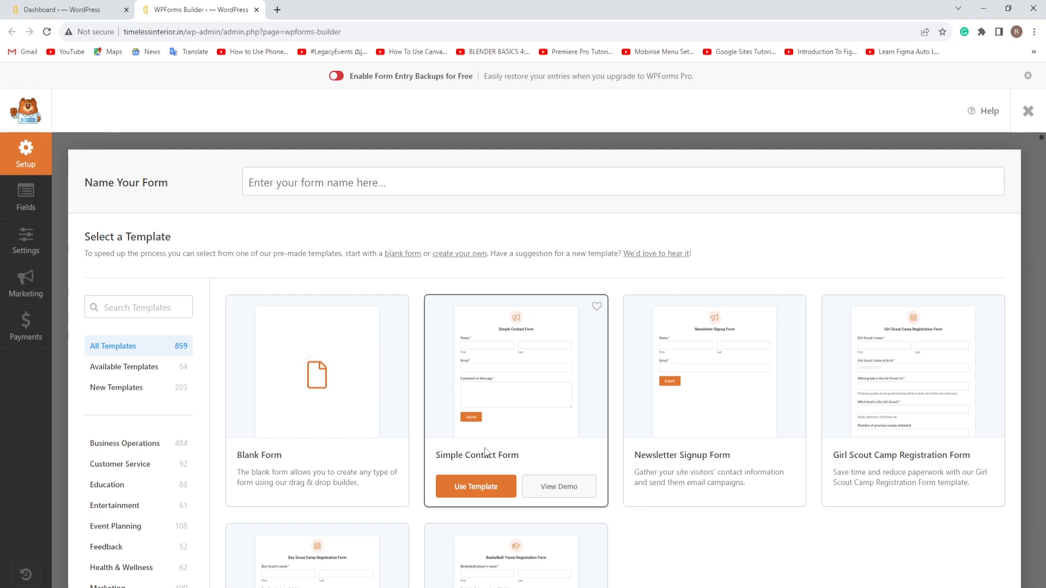
click(482, 487)
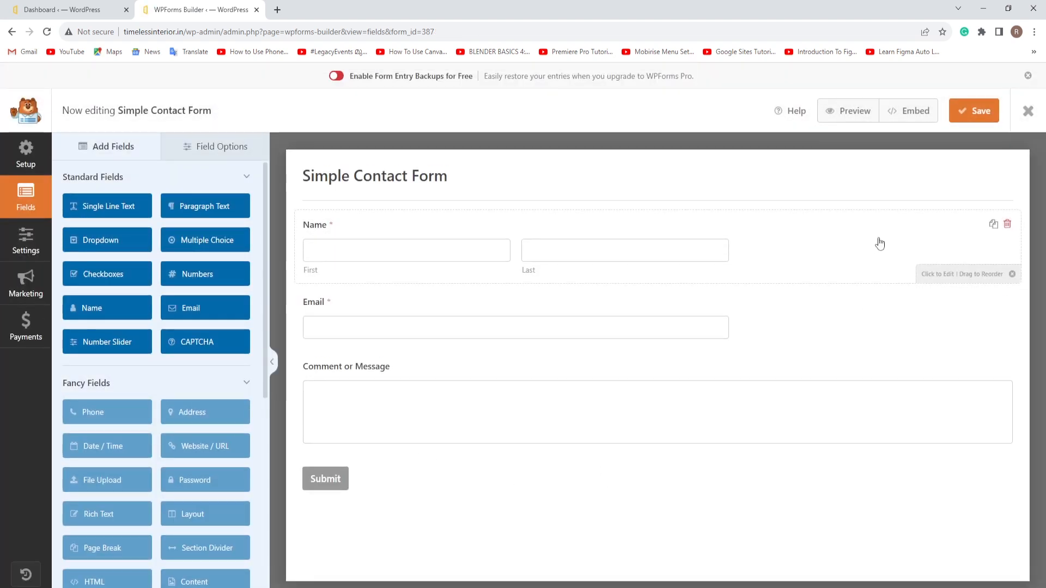
Step: Leave the builder and move all four existing forms to the trash
click(1028, 110)
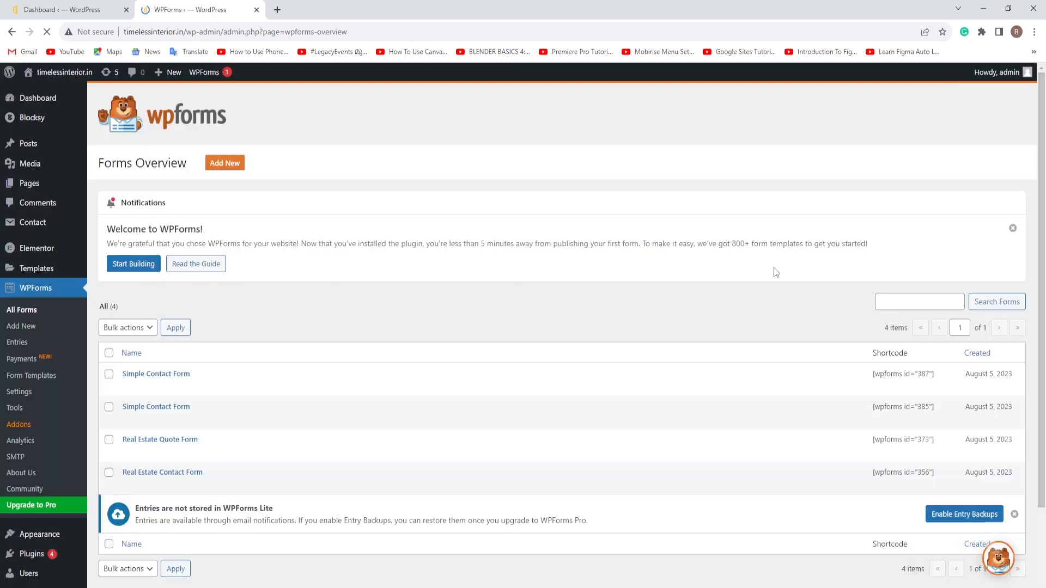
mouse_move(260, 374)
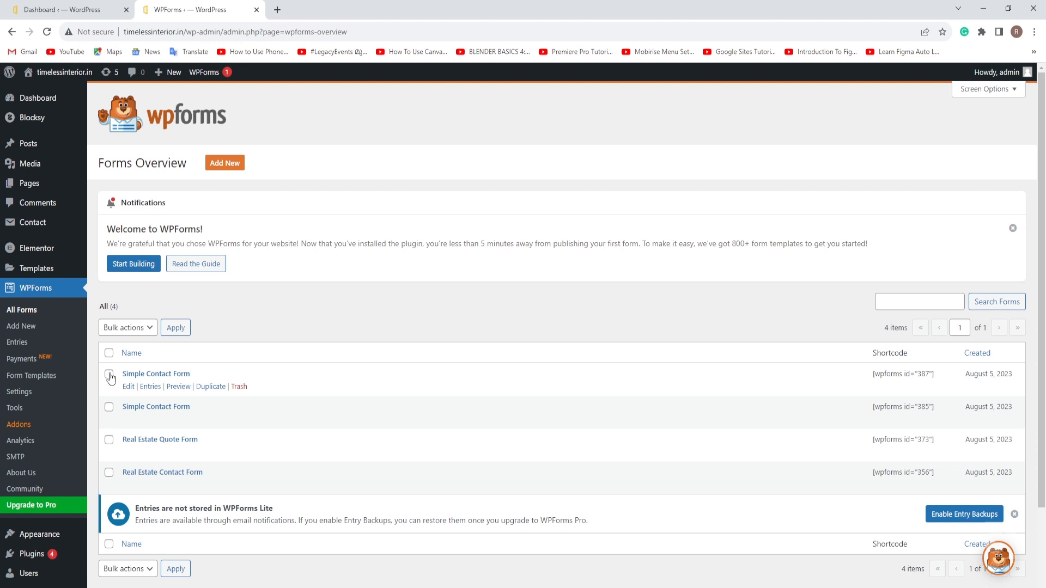
click(109, 407)
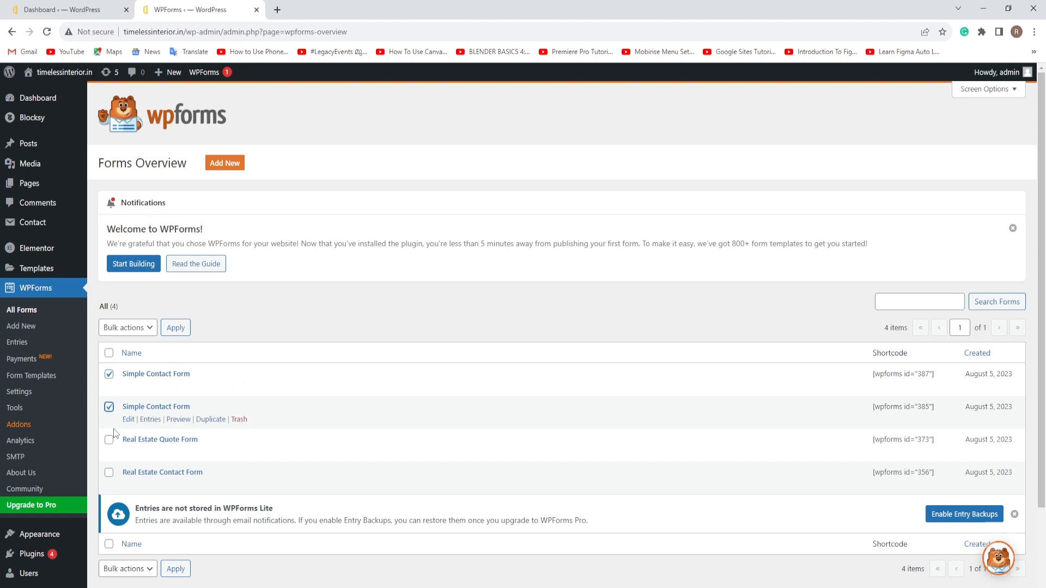
click(109, 442)
click(109, 473)
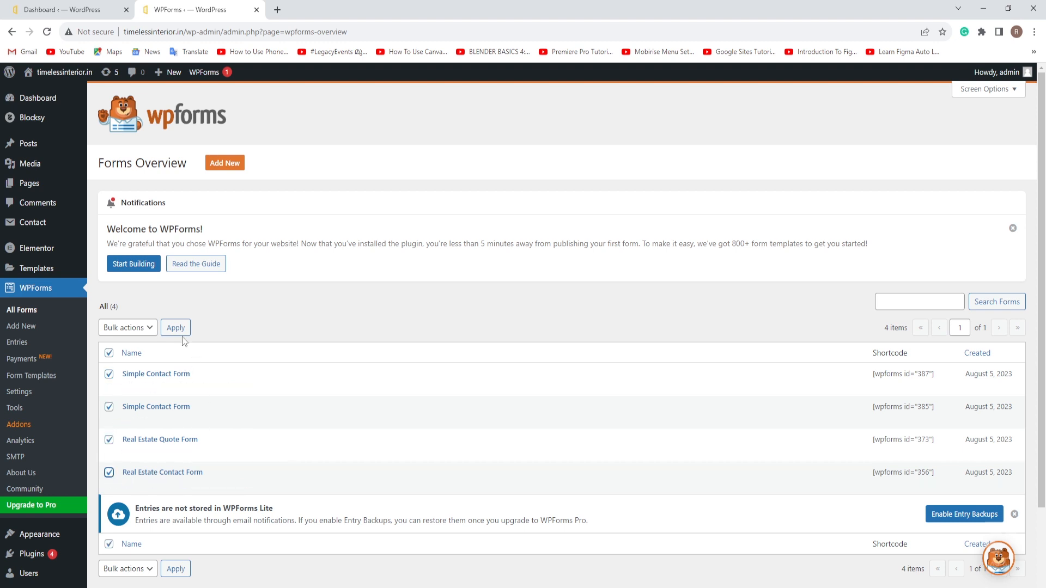
click(154, 329)
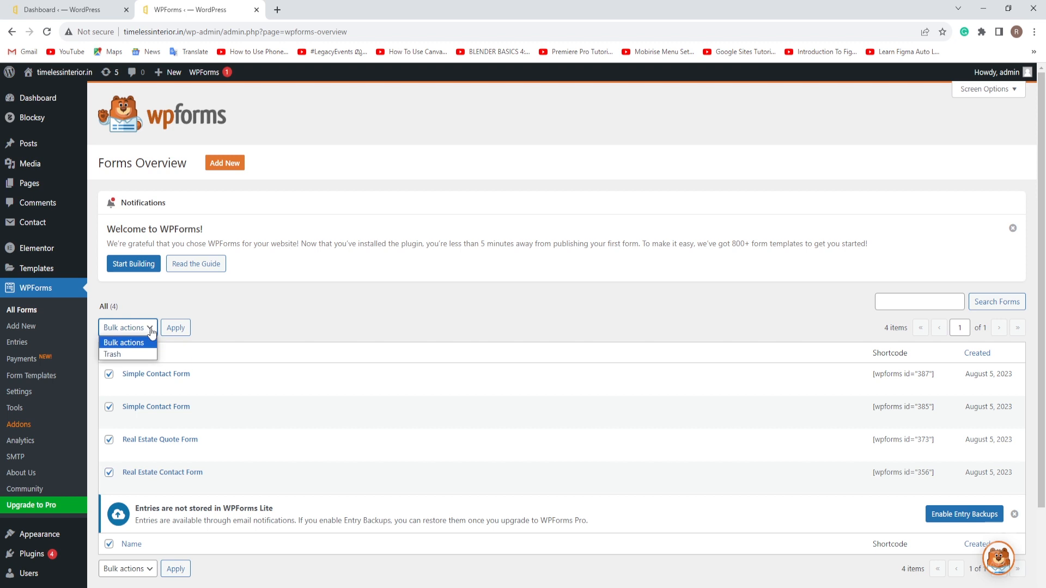
click(113, 356)
click(173, 328)
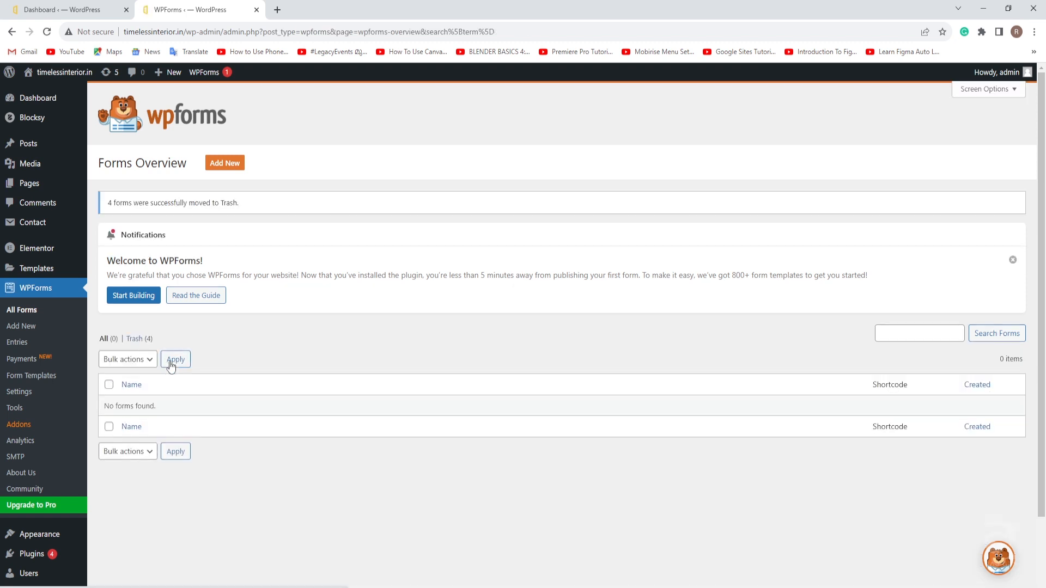
Step: Permanently empty the trash, then open a fresh form builder in a new tab
click(136, 339)
click(249, 329)
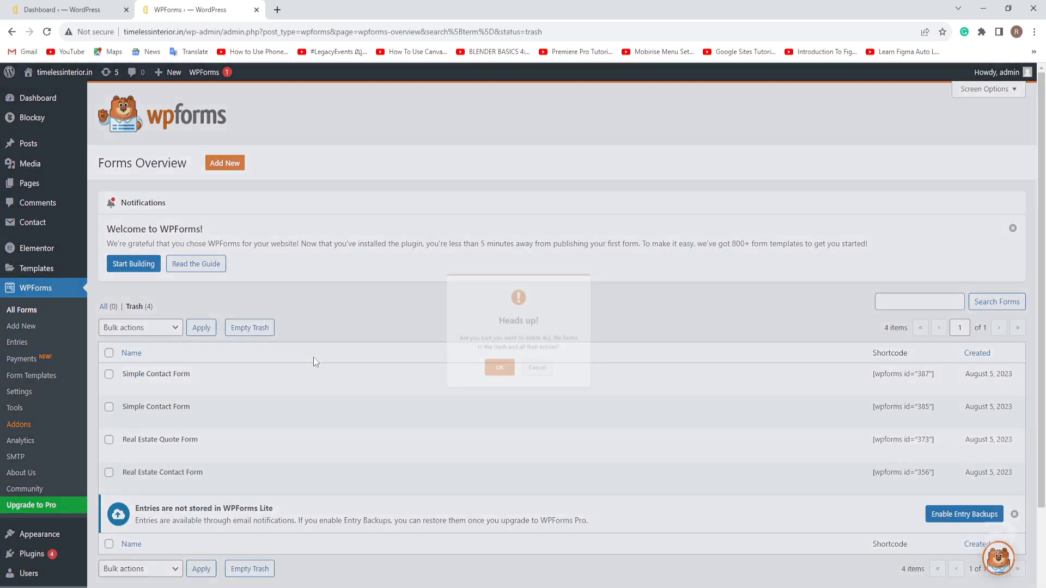
click(490, 387)
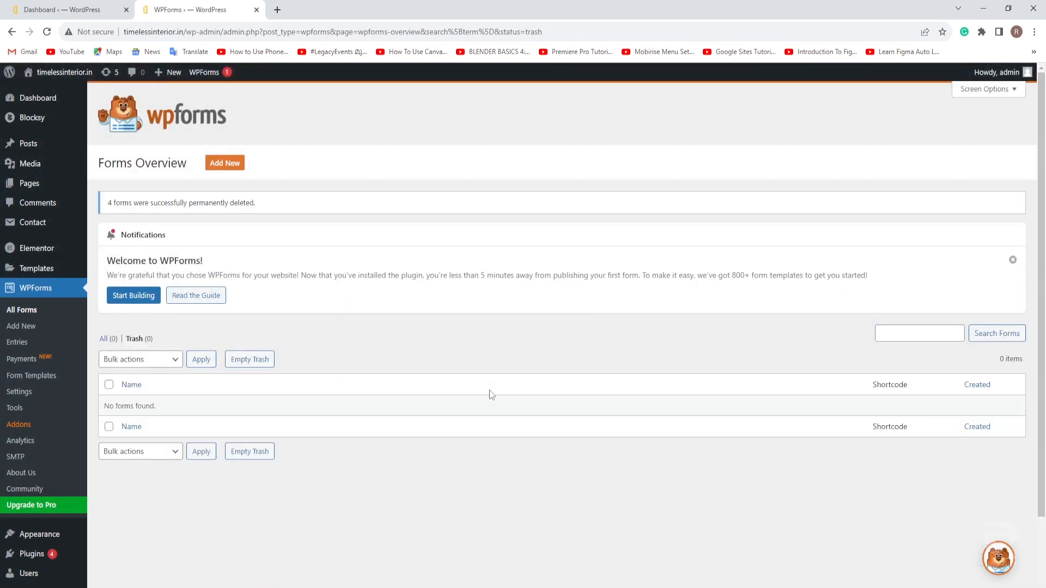
middle_click(26, 330)
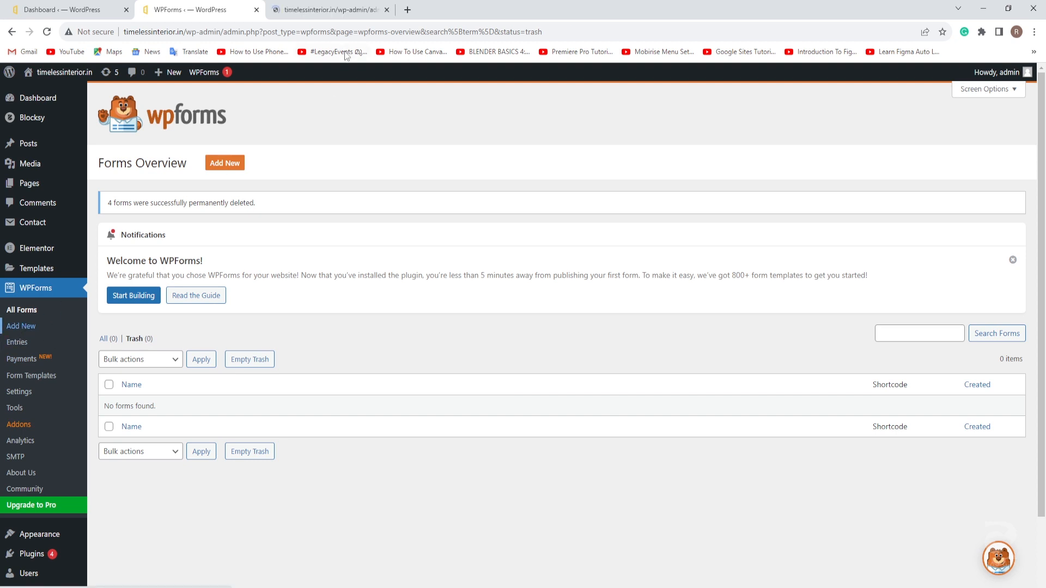
click(328, 9)
Step: Close the old forms overview tab and create a Blank Form from the template page
click(256, 10)
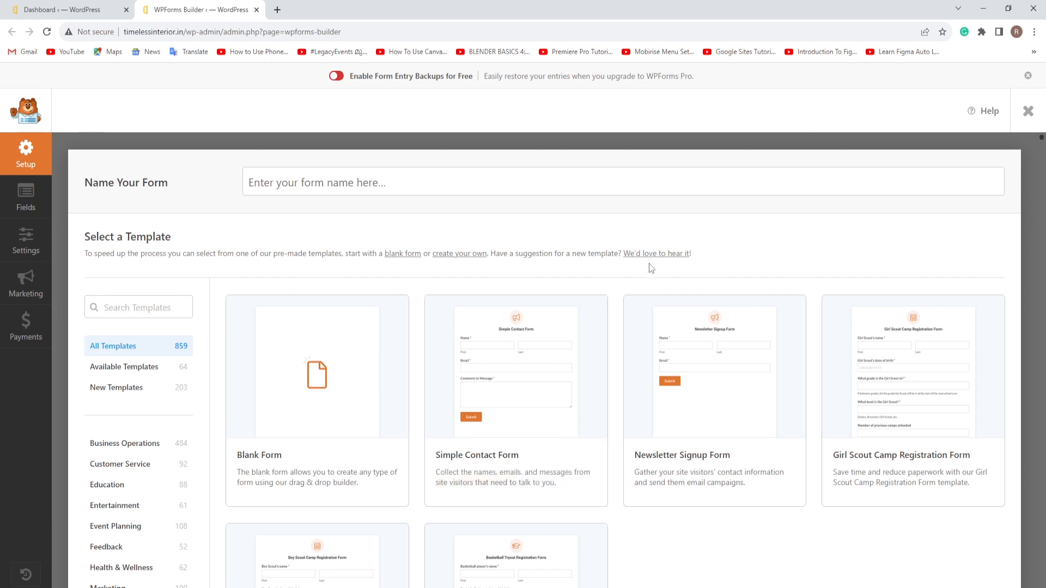
scroll(685, 259, down, 1)
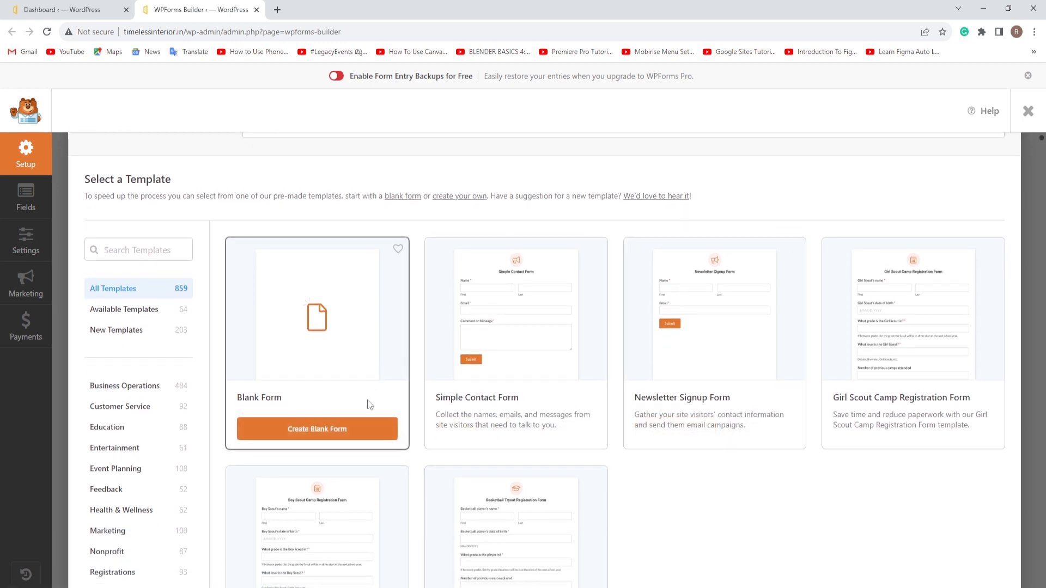
click(326, 433)
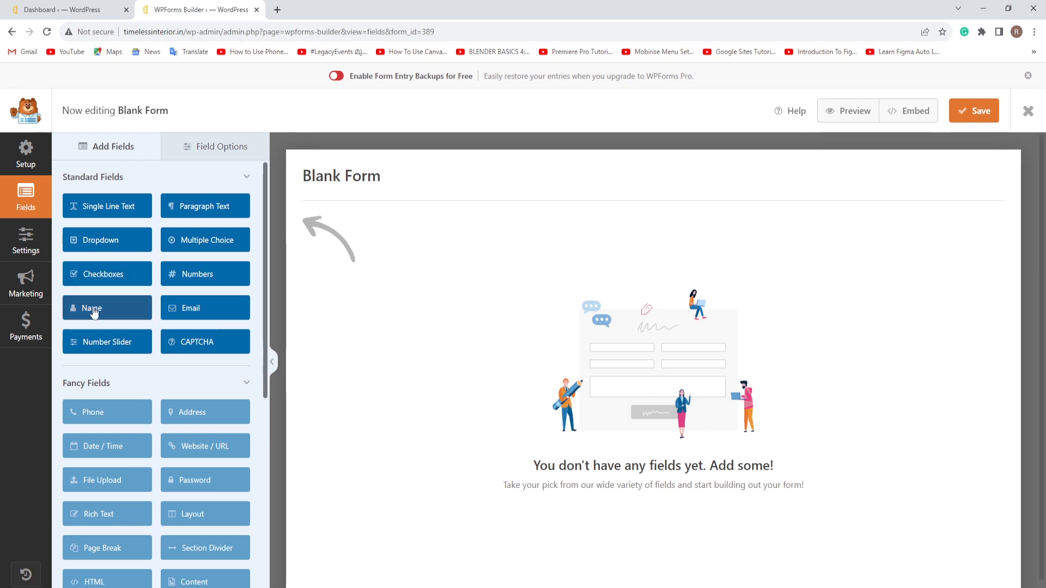
Step: Add a required Name field labelled 'Your Name' using the First Last format
drag(92, 309, 378, 243)
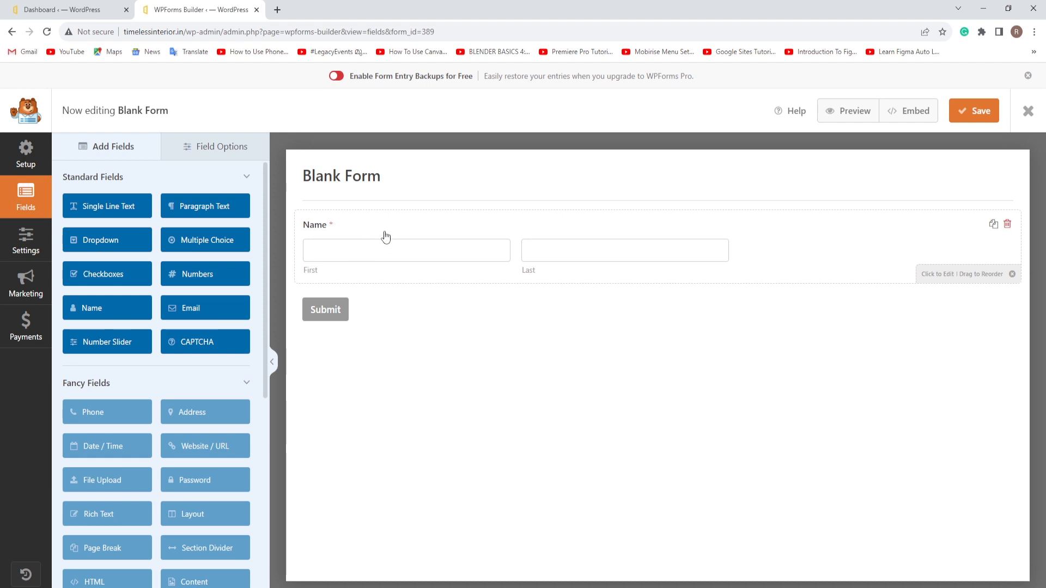
click(365, 228)
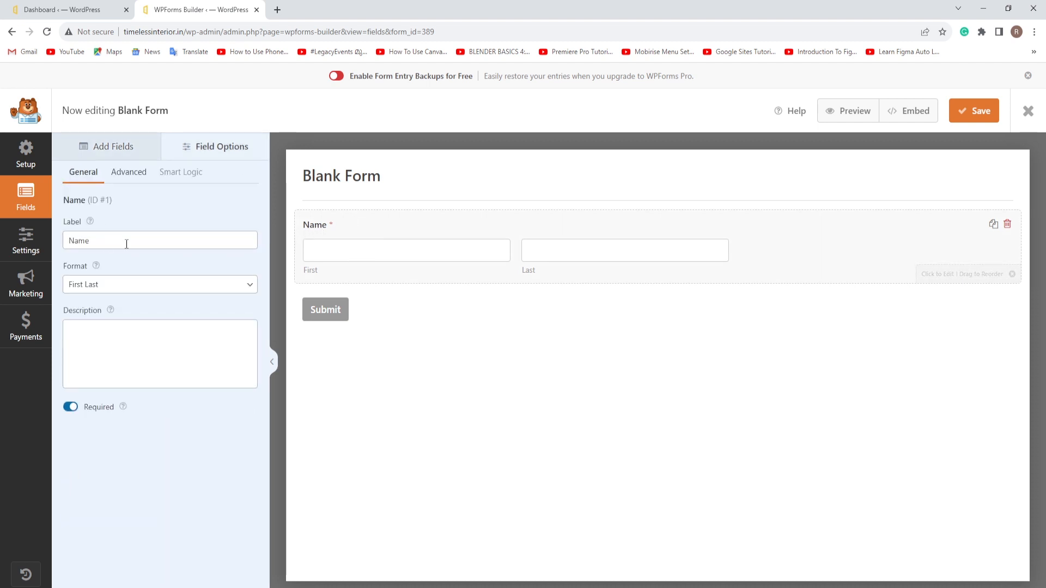
click(76, 245)
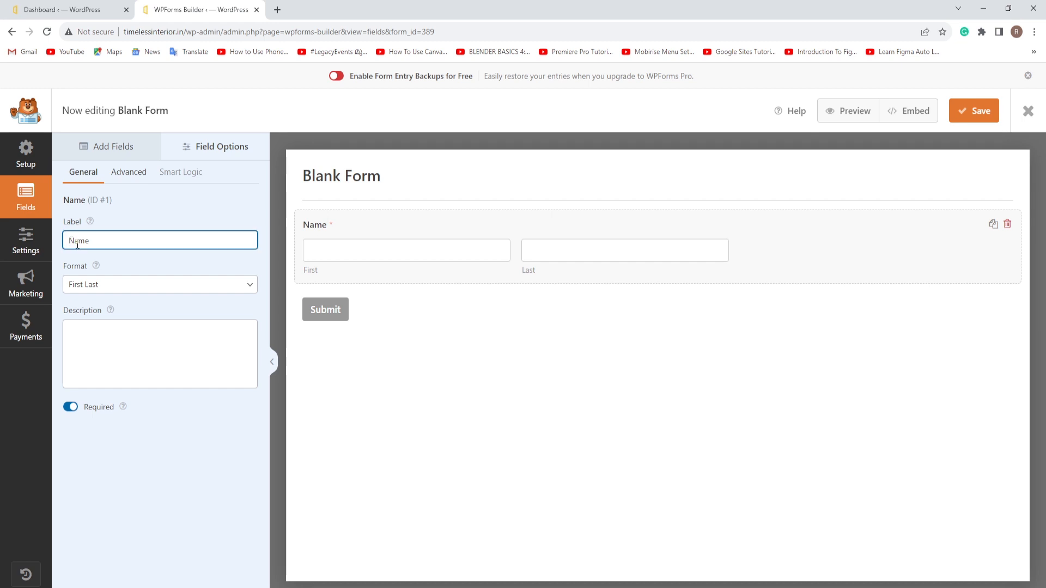
text(Your)
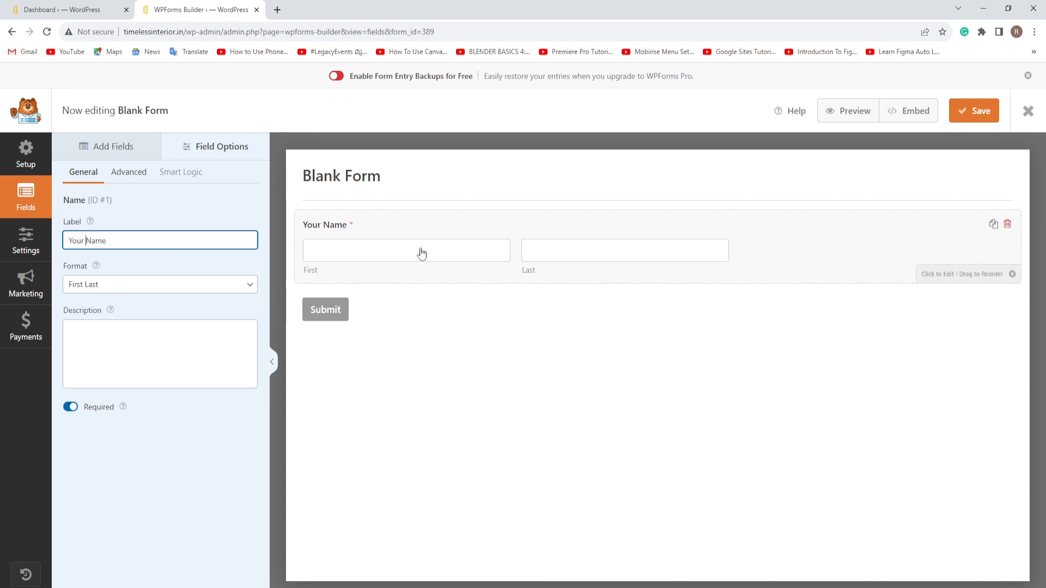
click(248, 286)
click(105, 324)
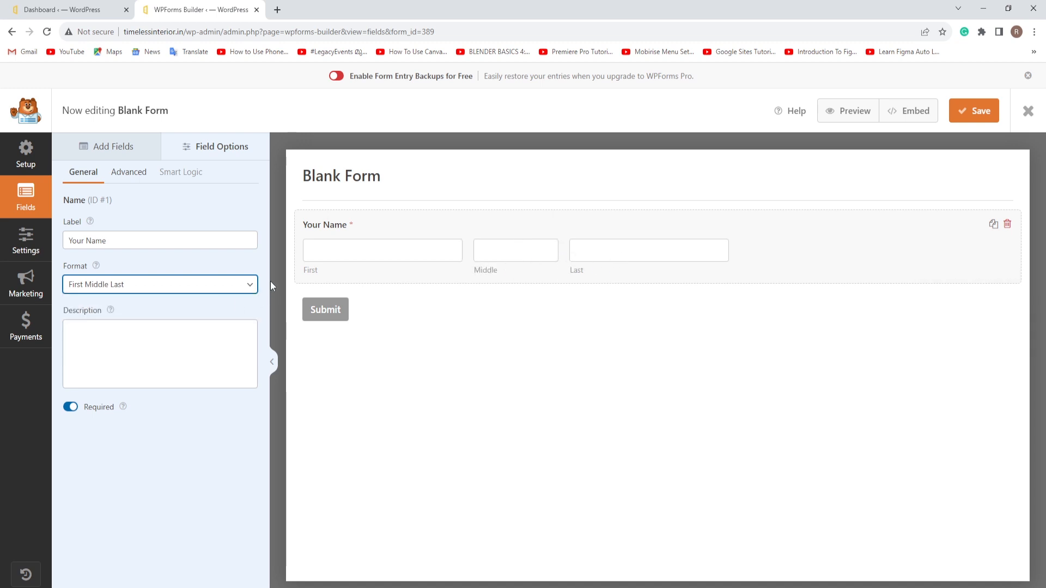
click(244, 284)
click(80, 300)
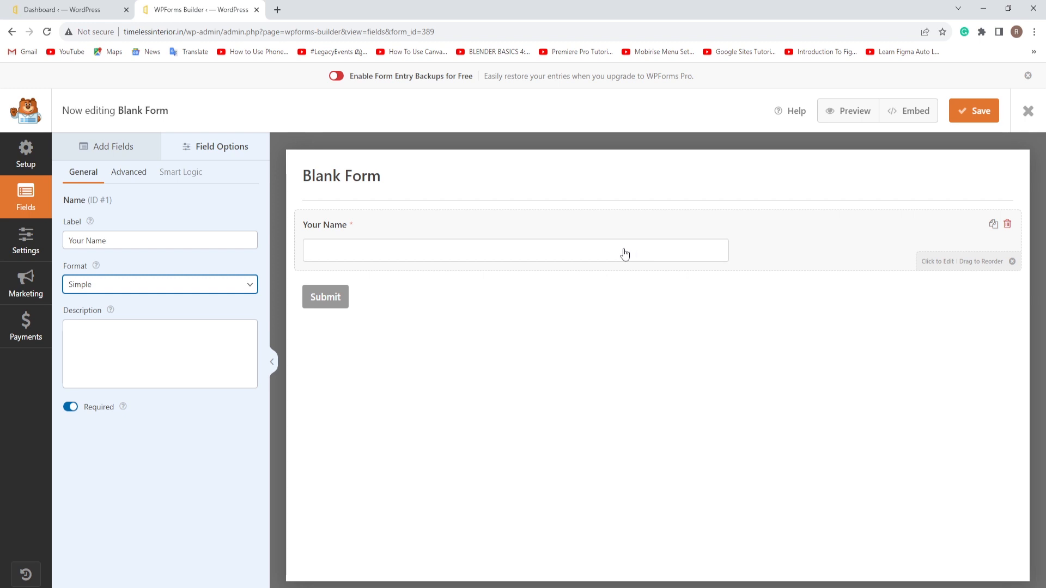
click(250, 285)
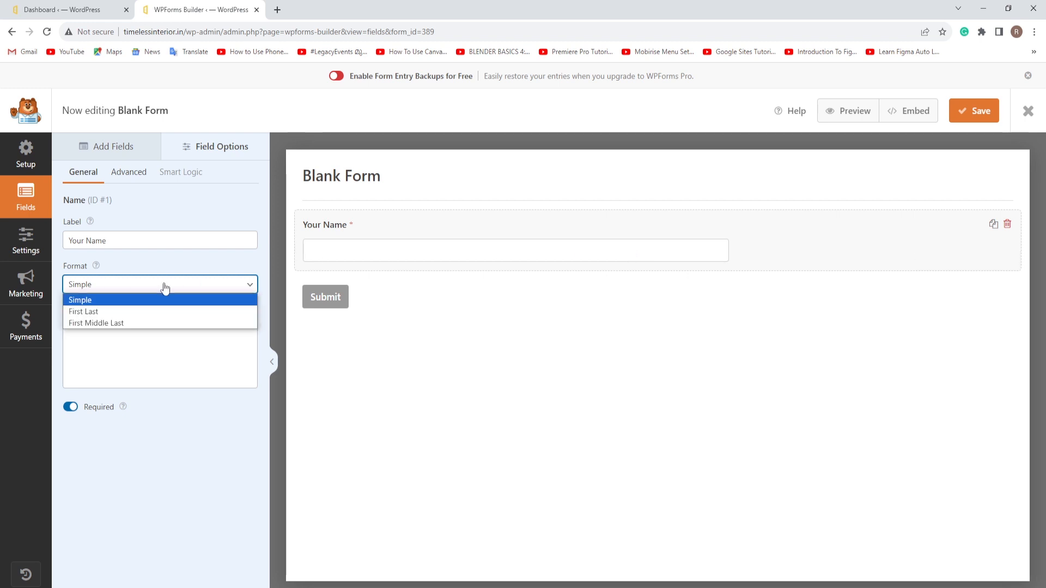
click(92, 309)
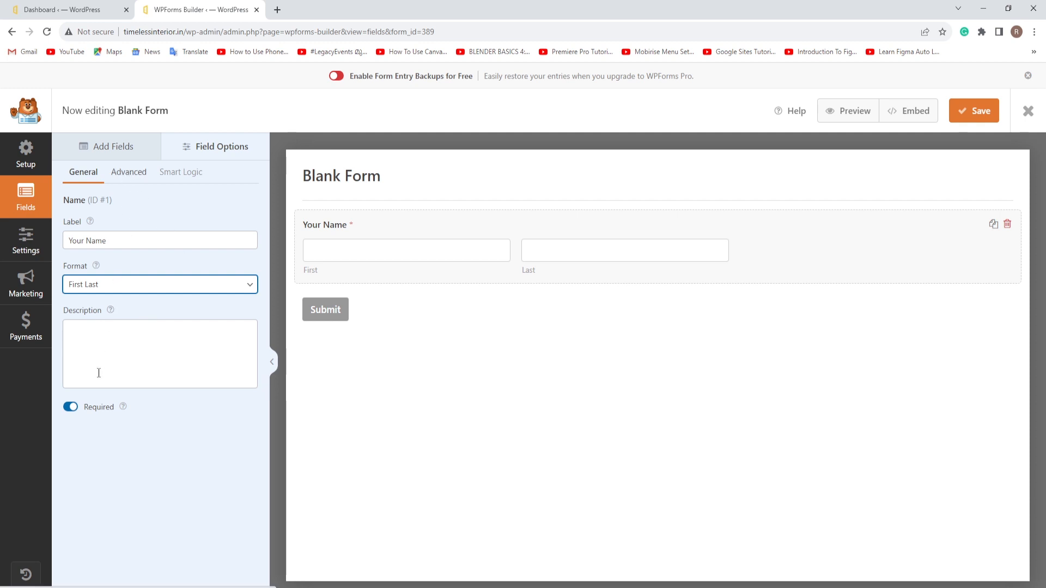
click(70, 408)
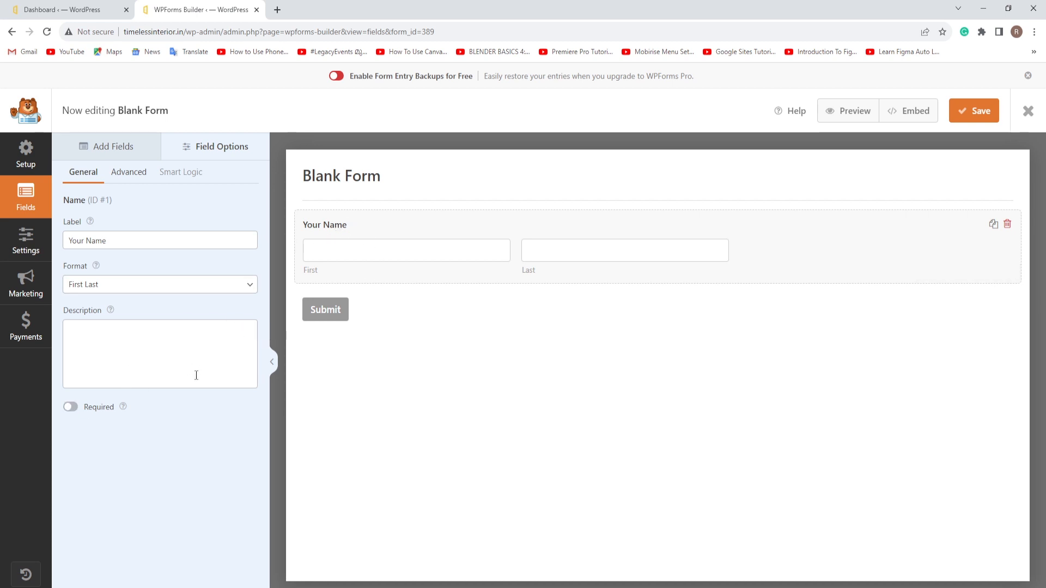
click(70, 408)
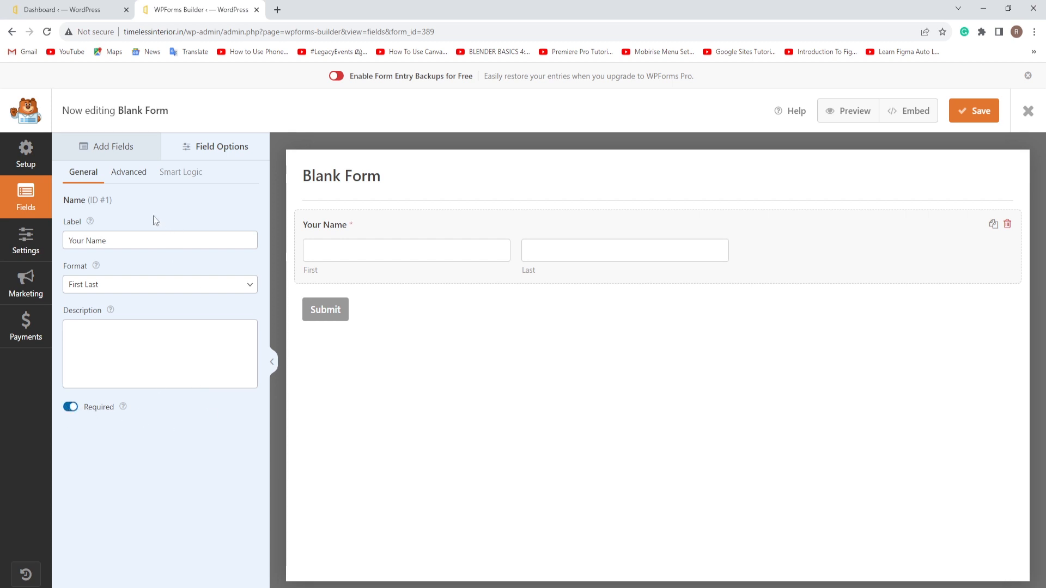
Step: Make the name inputs Large with 'First Name'/'Last Name' placeholders and hidden sublabels
click(129, 174)
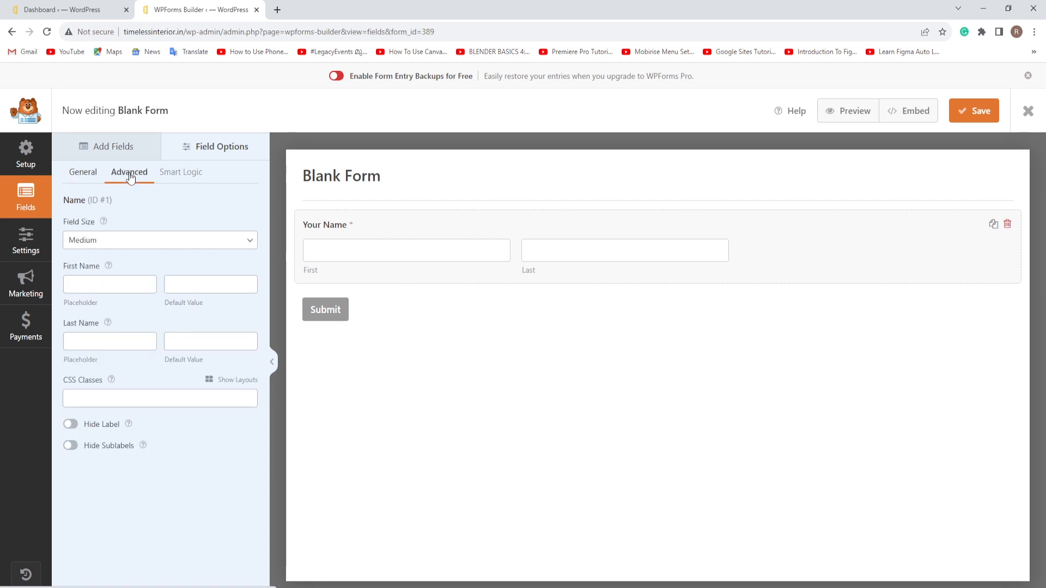
click(248, 241)
click(116, 278)
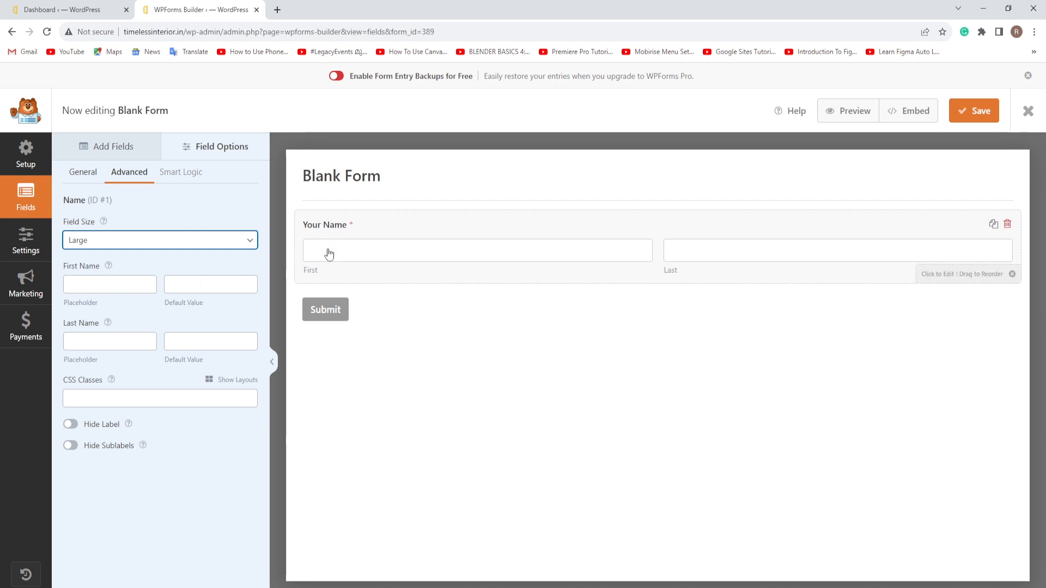
click(75, 284)
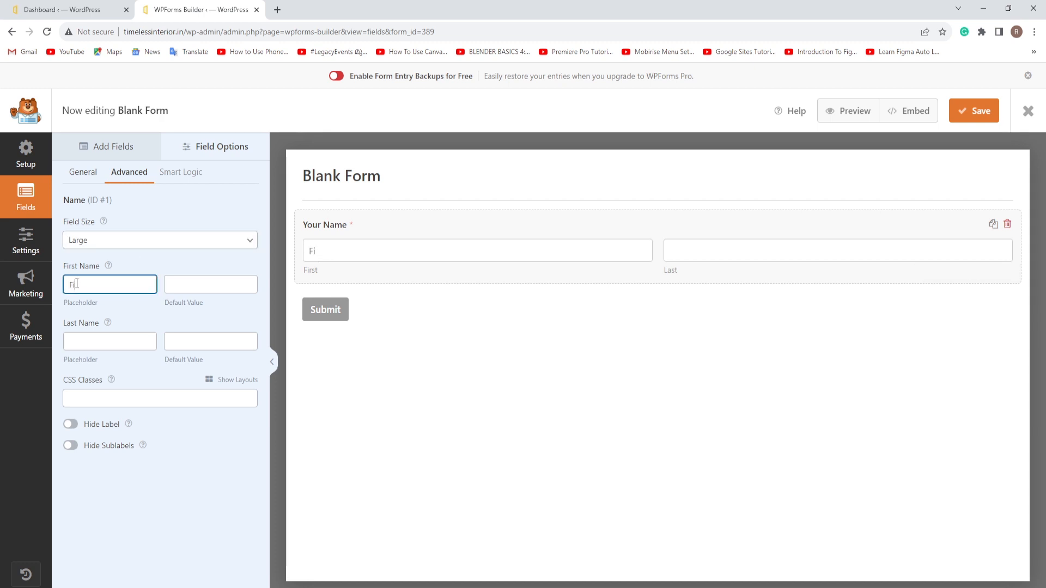
text(First Nma)
key(BackSpace)
text(ame)
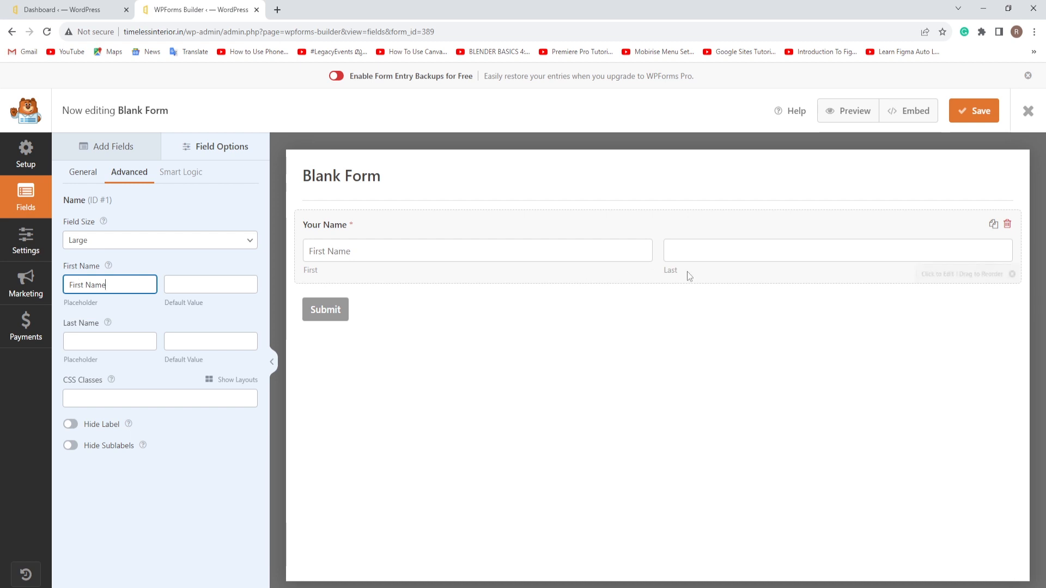
click(78, 342)
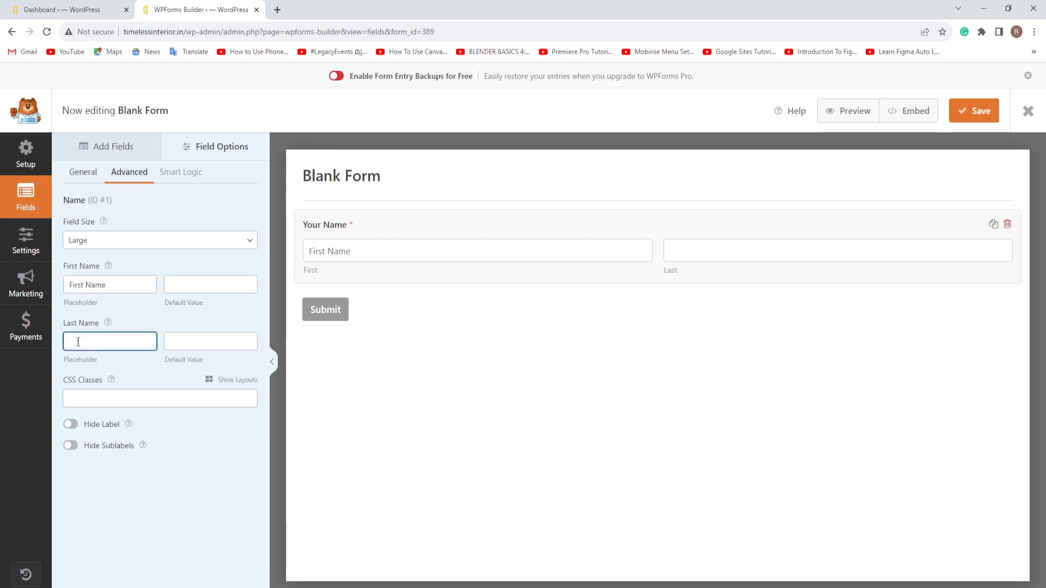
text(Last Name)
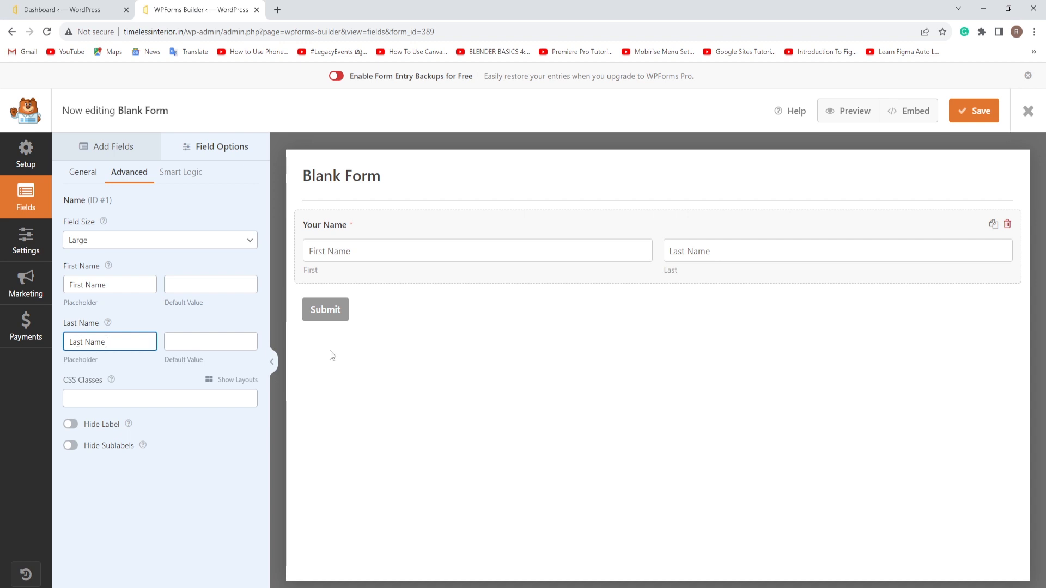
click(77, 444)
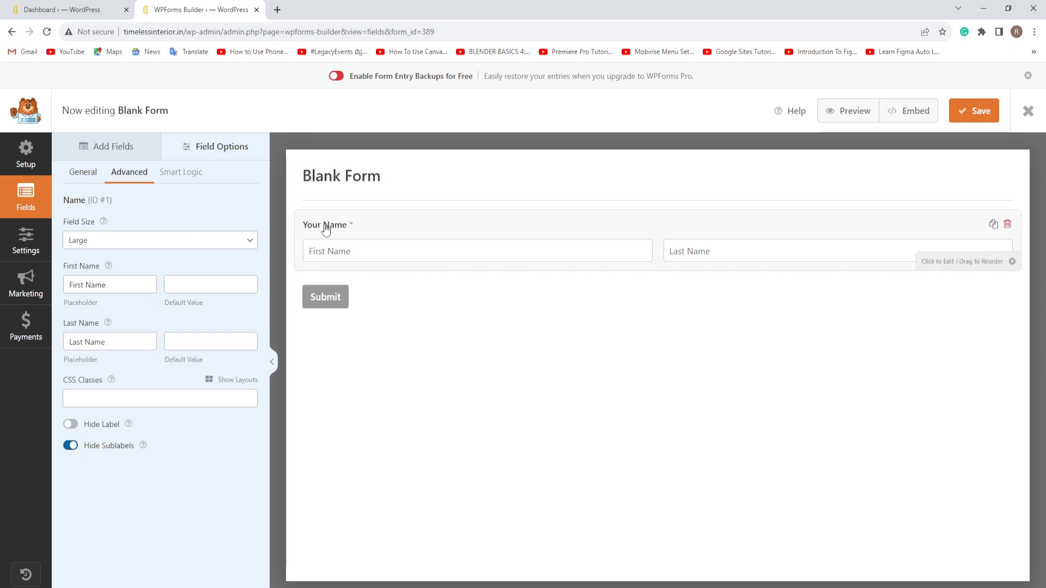
click(75, 429)
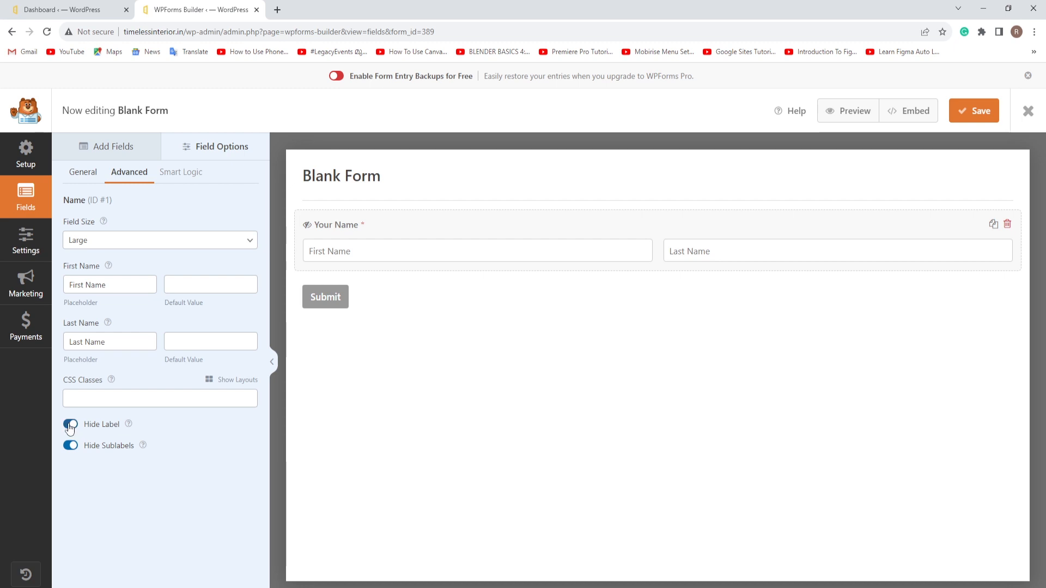
click(70, 428)
click(107, 146)
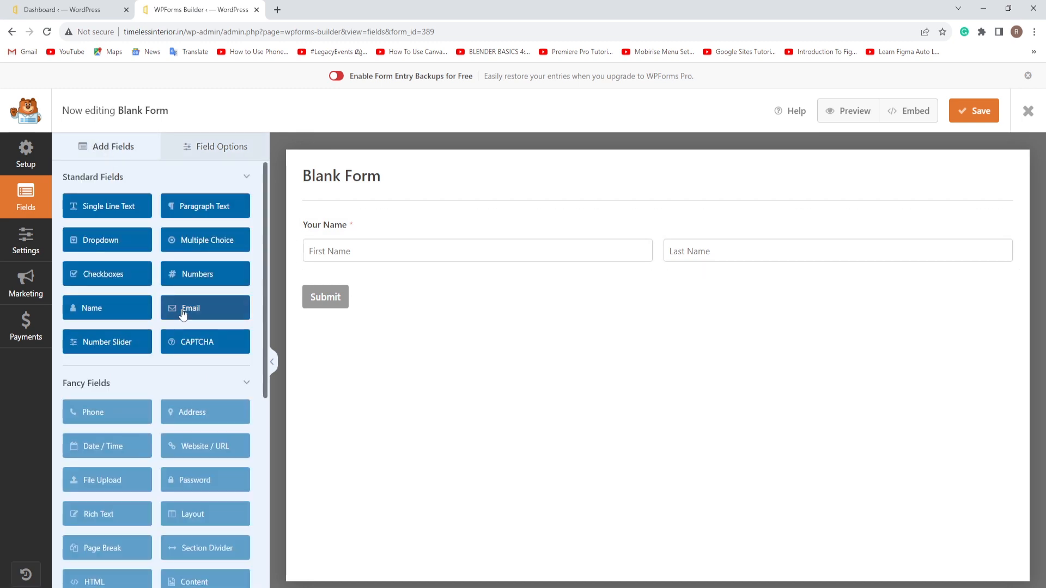
Step: Add an Email field below Your Name and set its field size to Large
drag(171, 316, 316, 300)
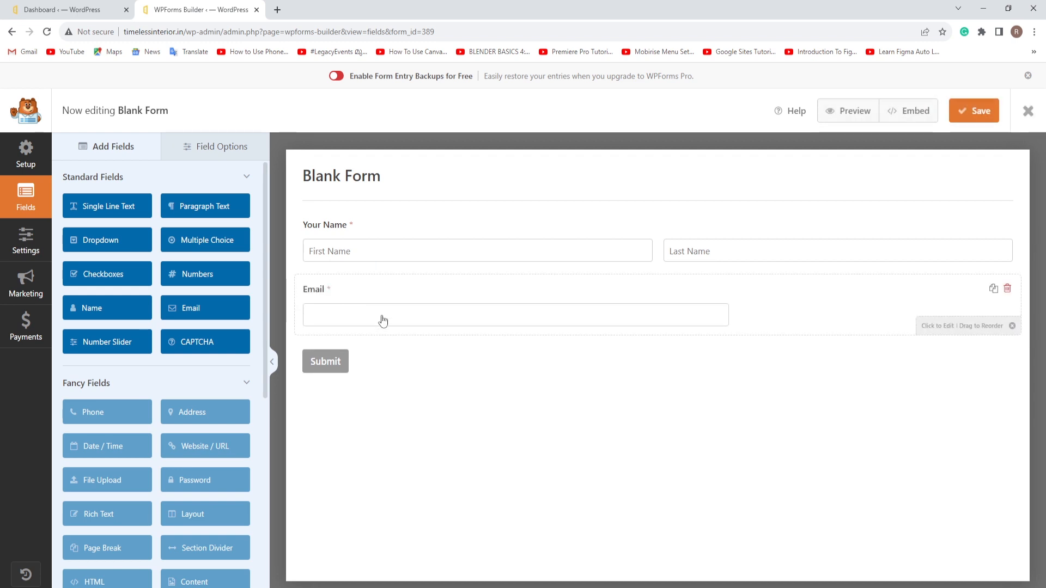
click(441, 296)
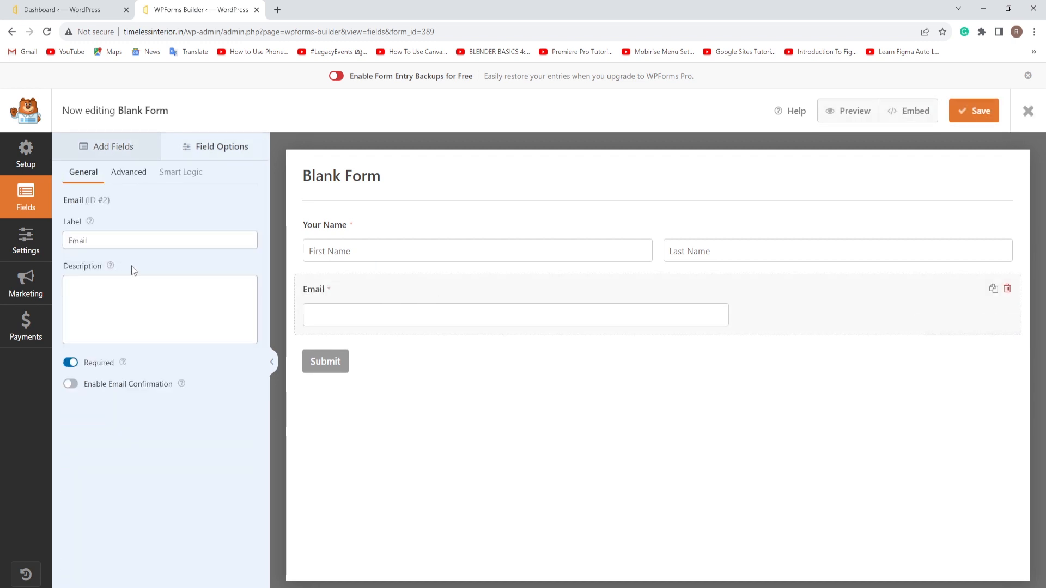
click(130, 173)
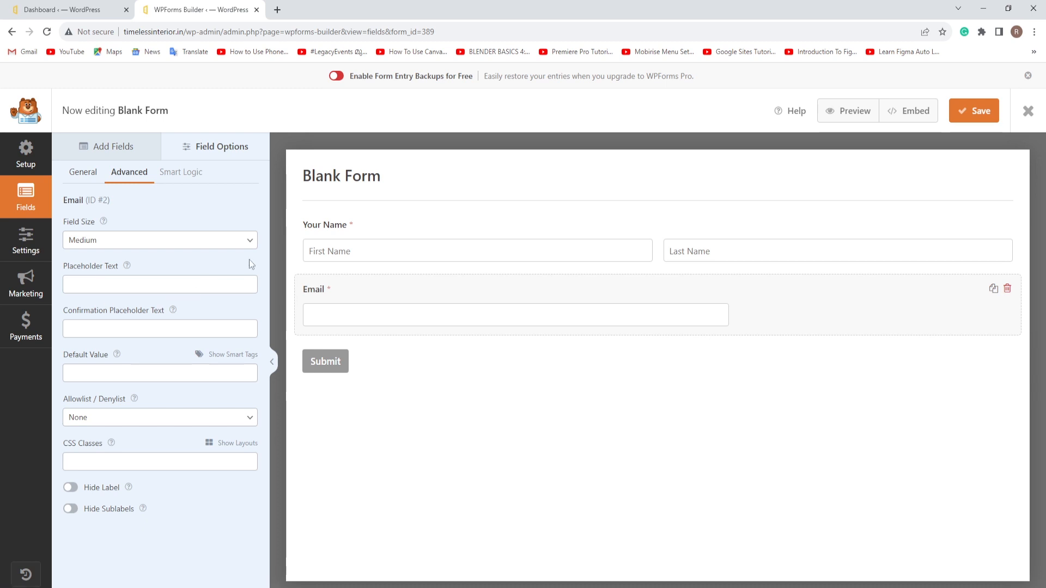
click(254, 244)
click(87, 279)
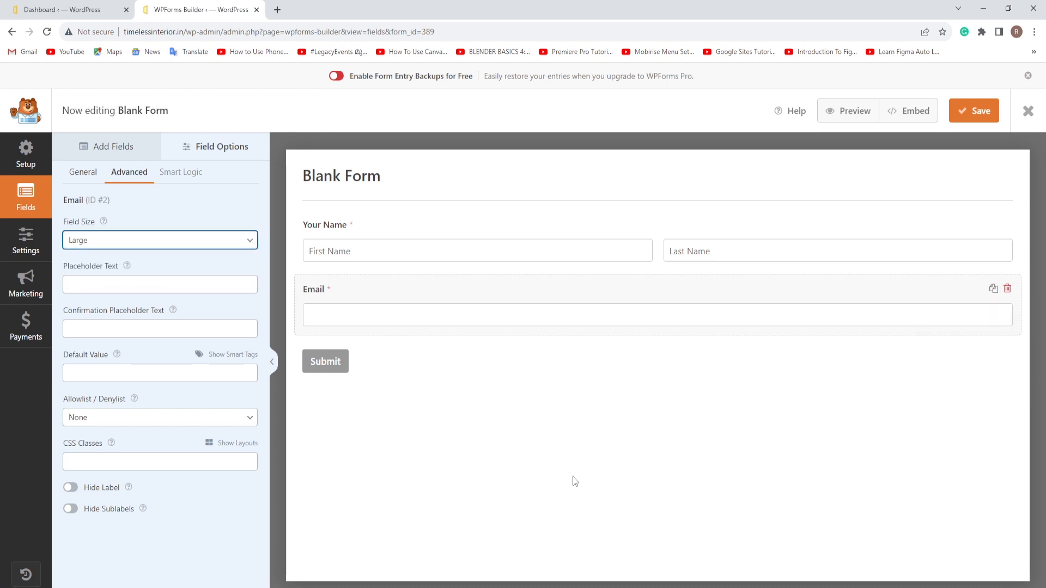
click(112, 146)
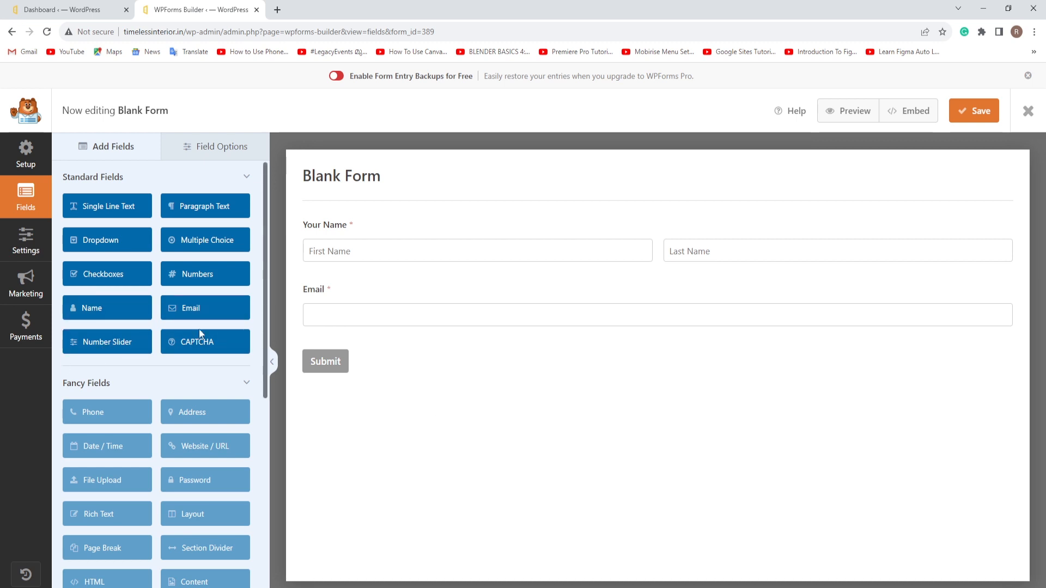
Step: Add a Paragraph Text field labelled 'Message' below Email, keeping its size Medium
drag(201, 210, 339, 360)
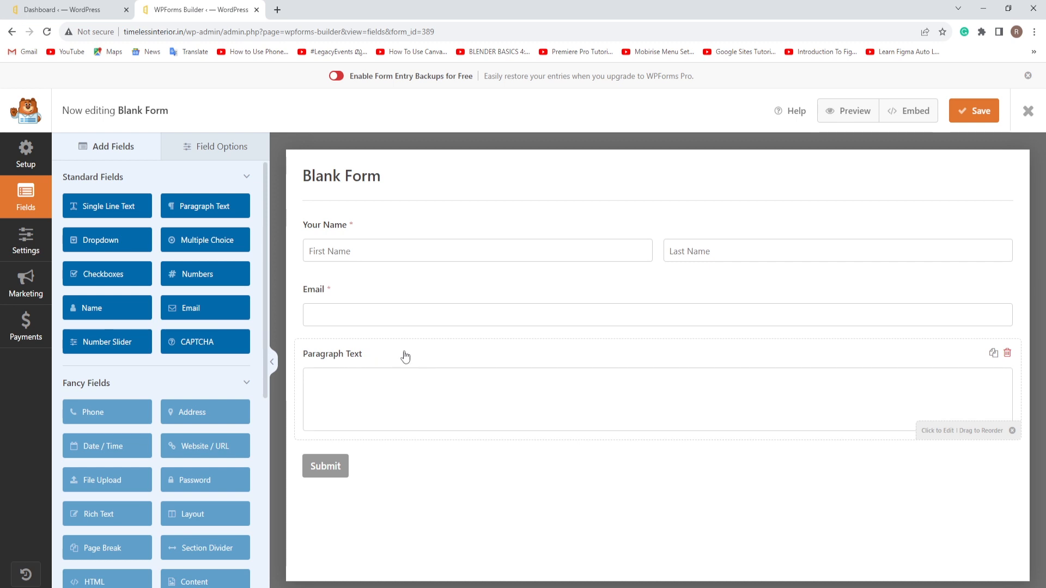
click(405, 357)
drag(134, 240, 59, 244)
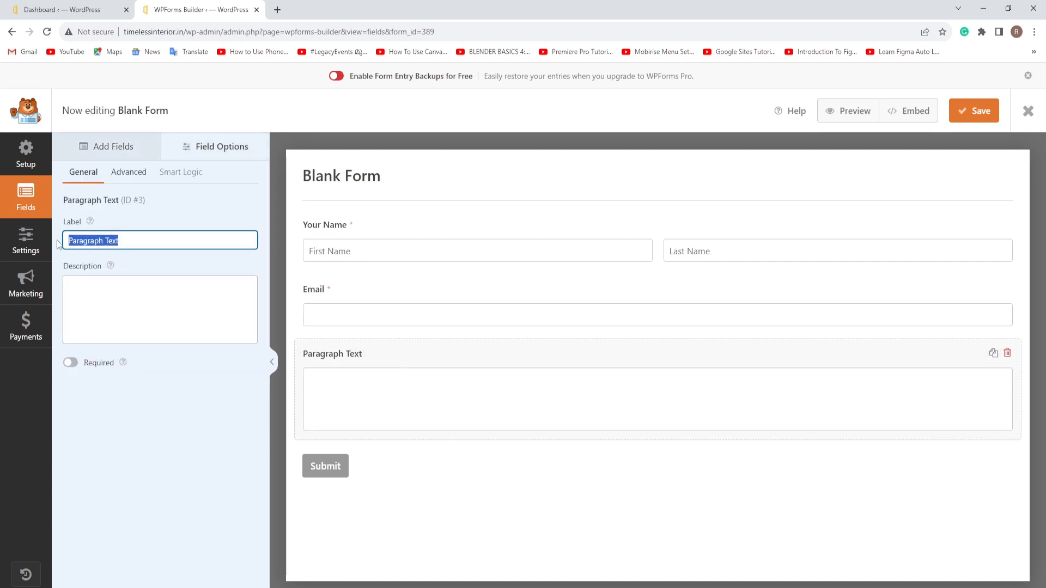
text(M)
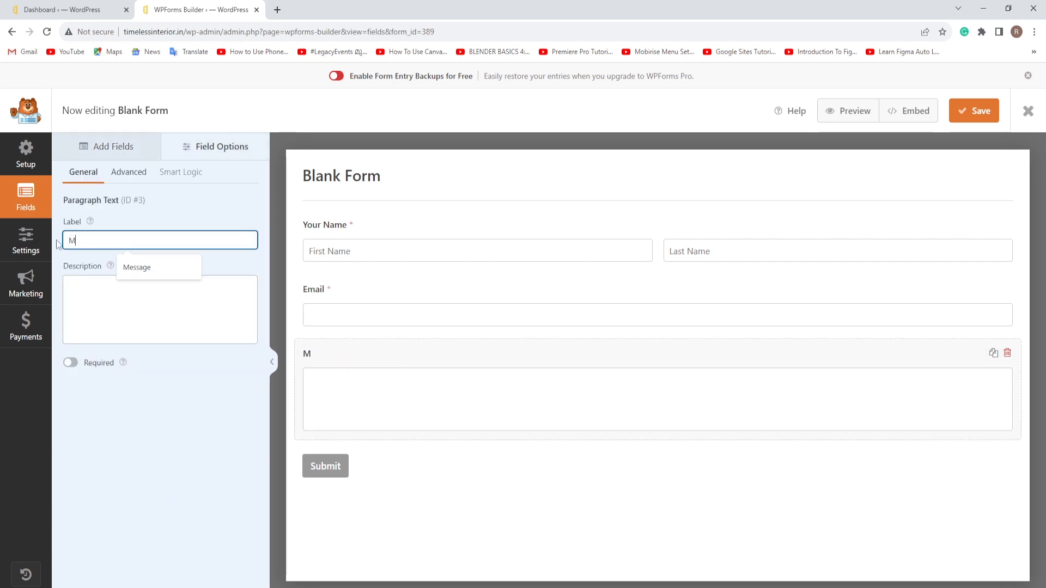
text(essage)
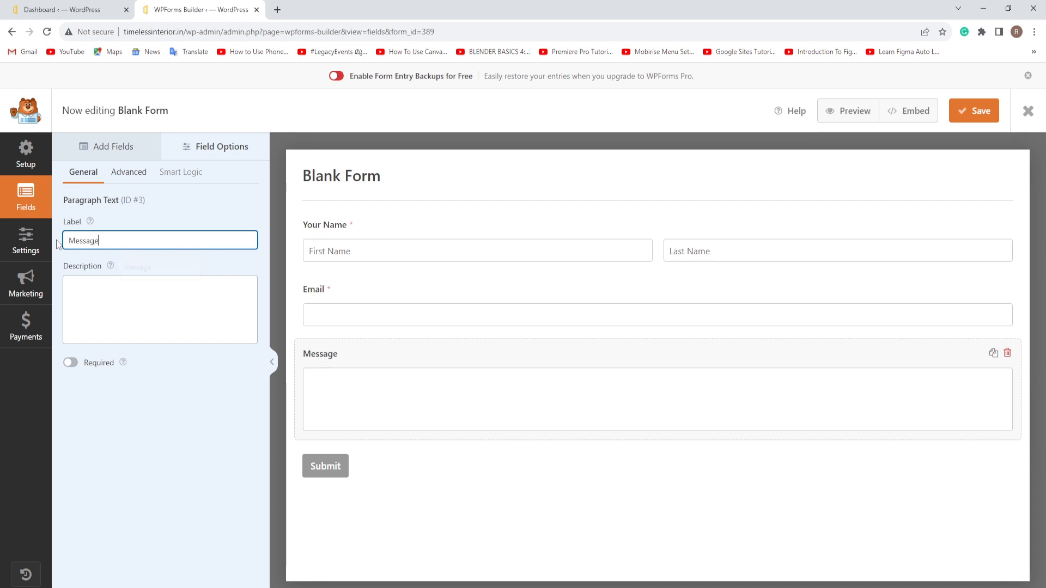
click(130, 172)
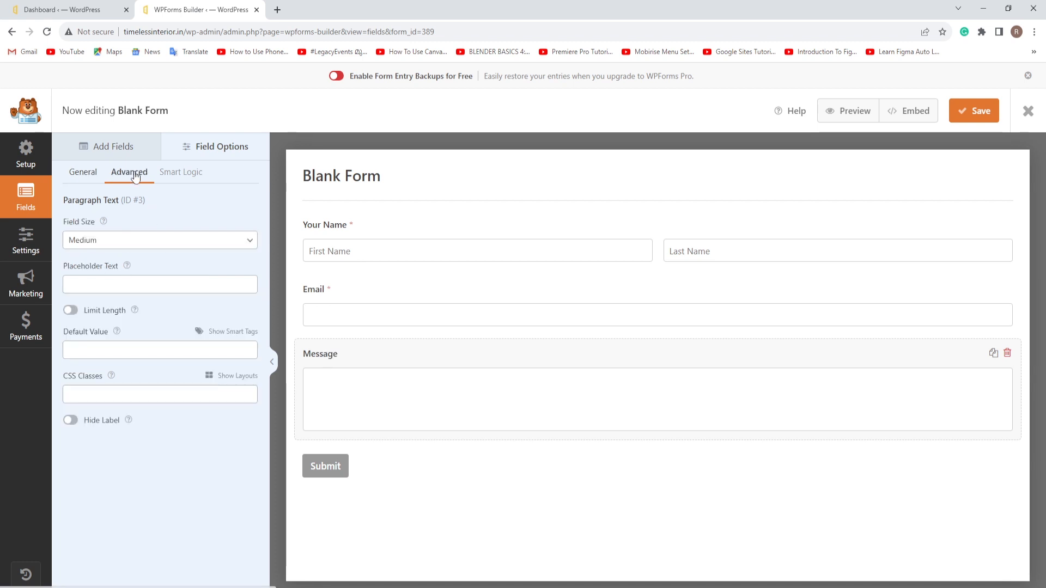
click(240, 245)
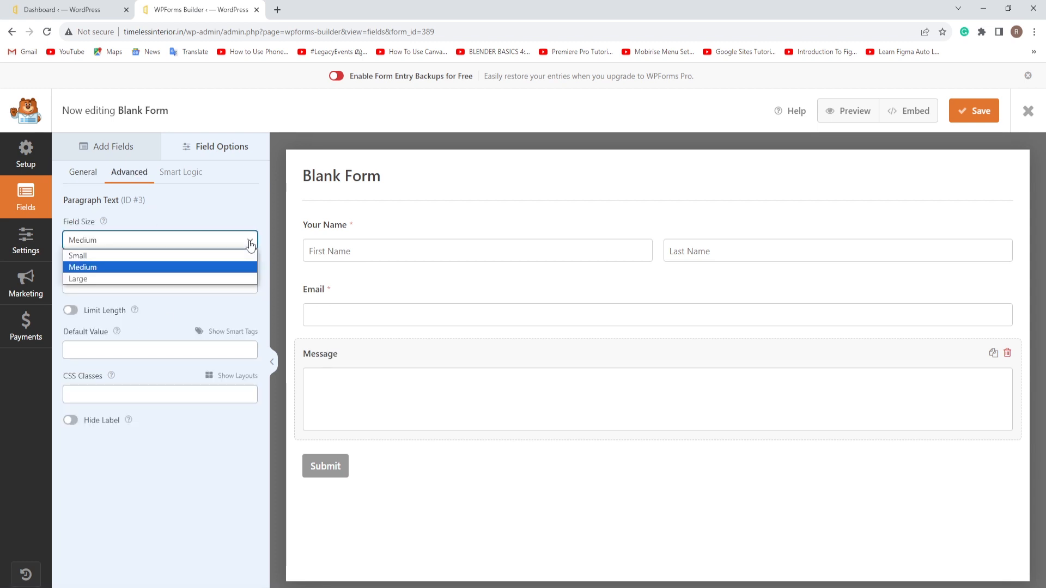
click(83, 279)
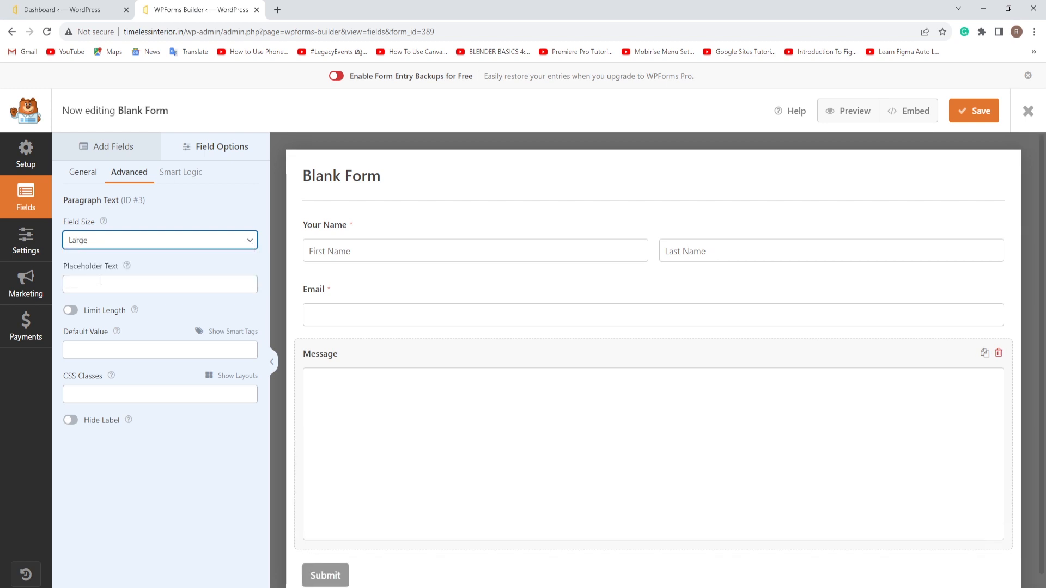
click(242, 244)
click(96, 266)
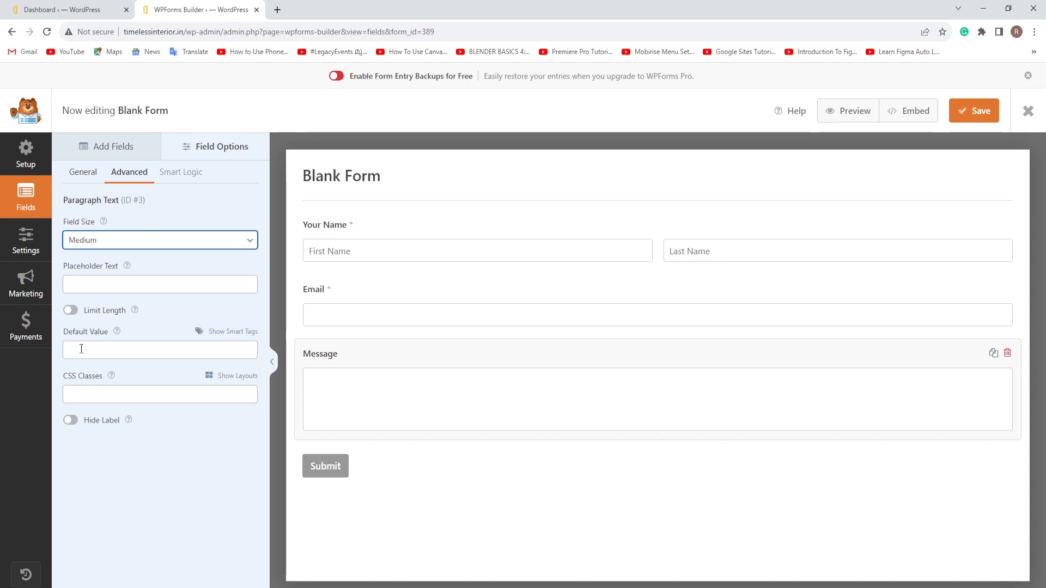
click(101, 151)
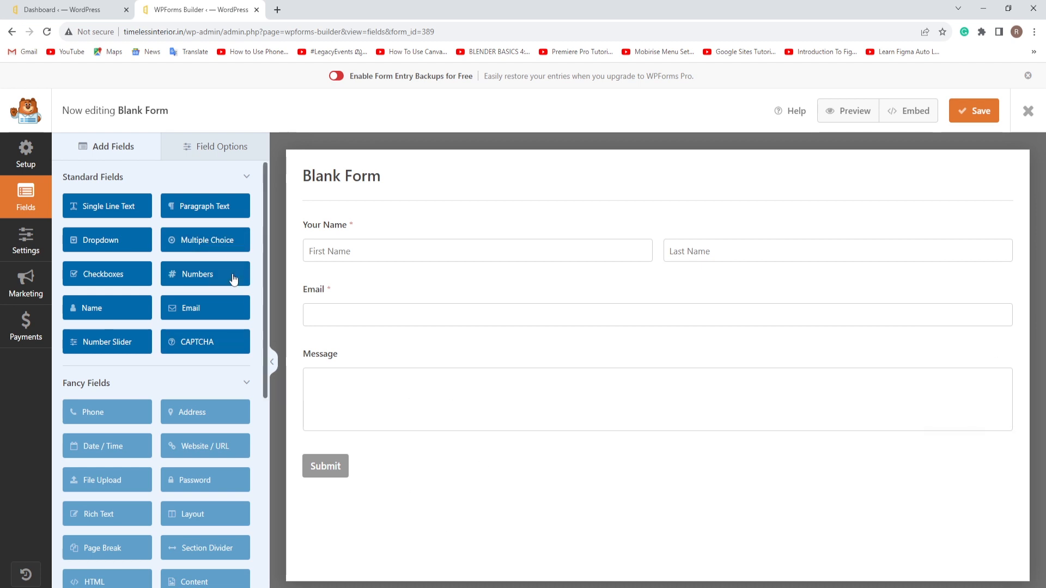
Step: Add a Multiple Choice field below Message and label it 'Type Of House'
drag(203, 244, 342, 470)
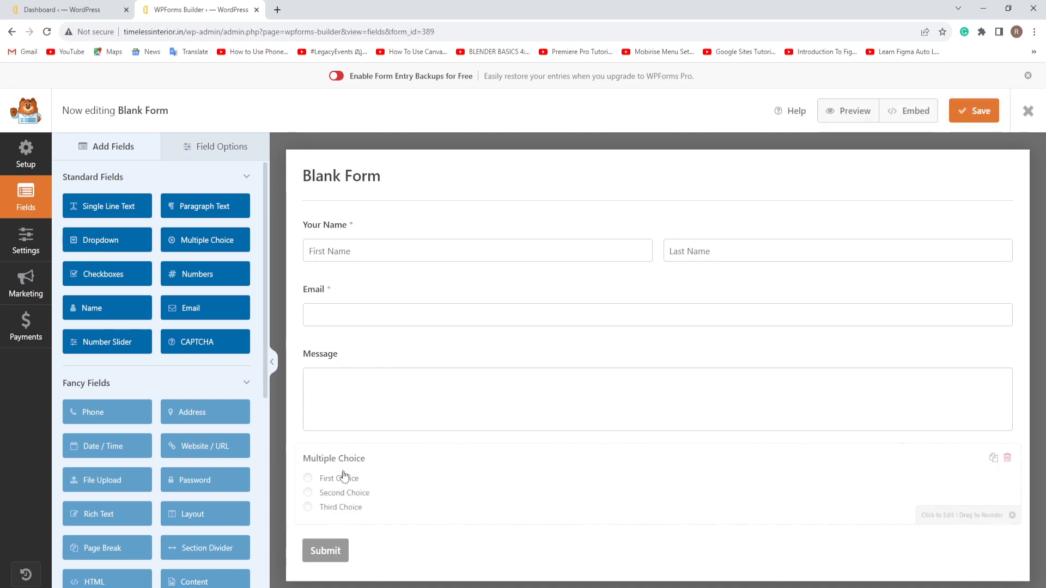
click(389, 462)
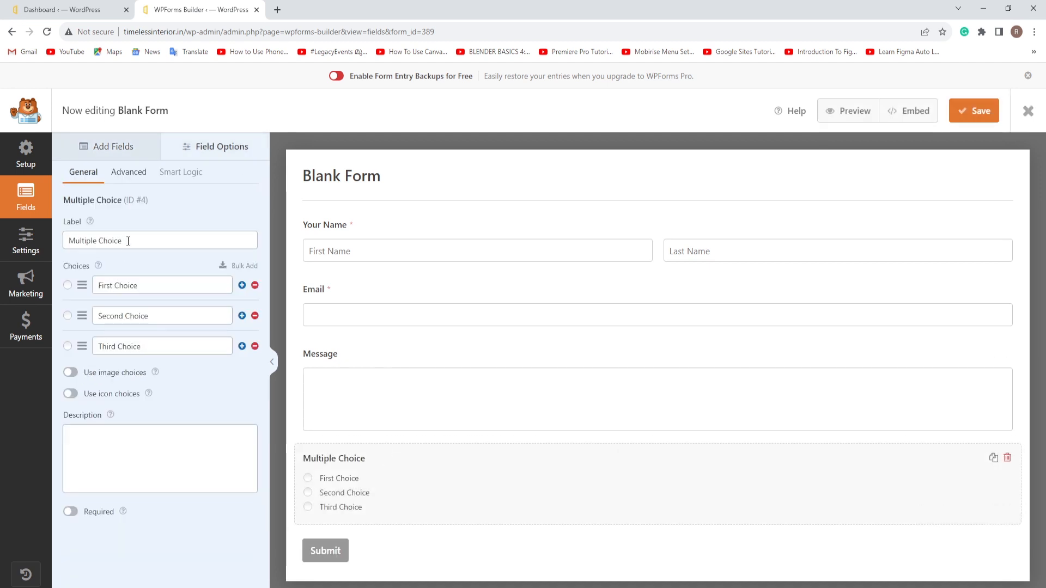
drag(129, 241, 64, 241)
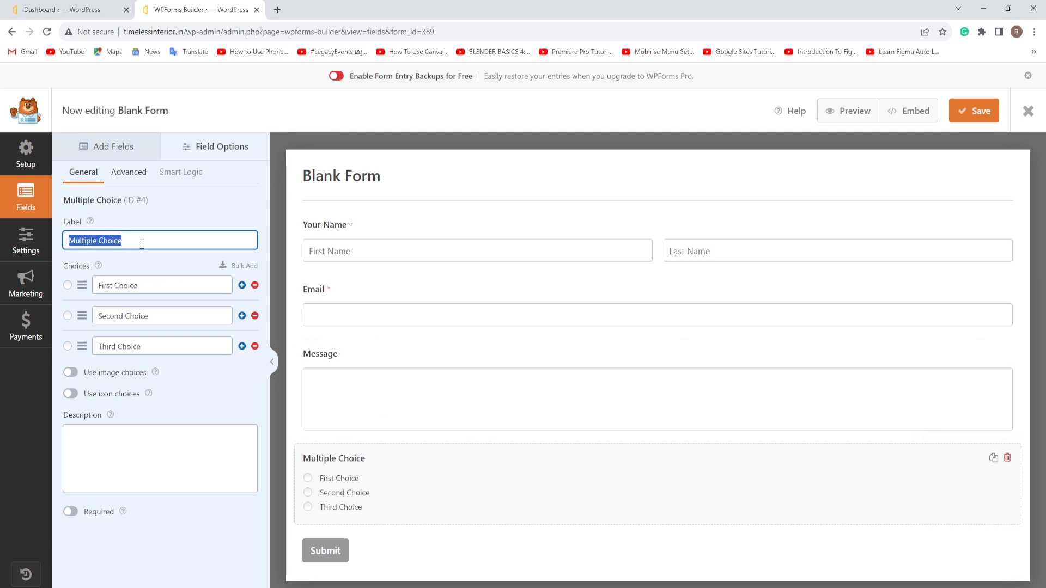
text(Ty)
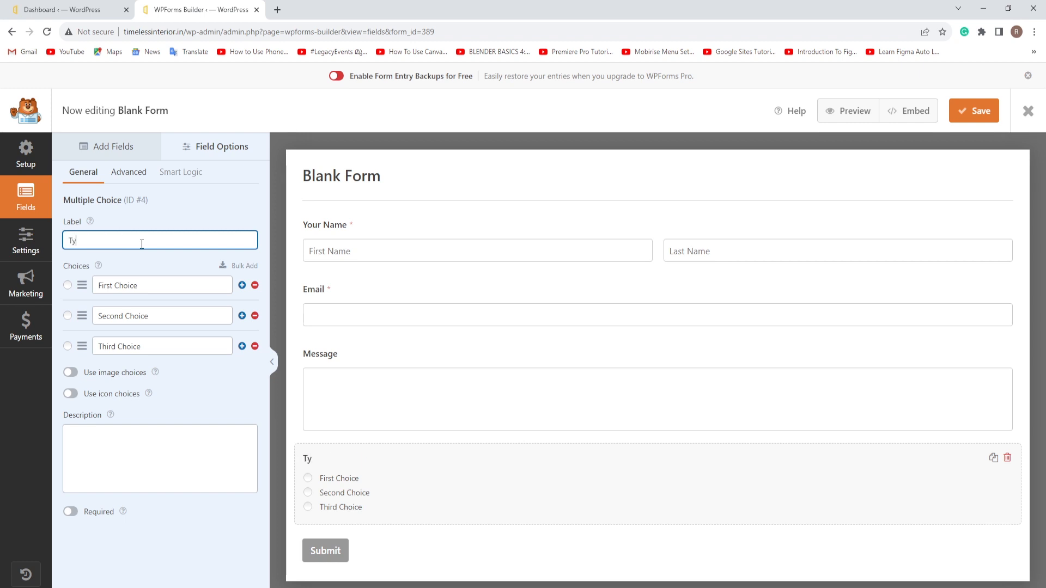
text(pe OF Housef)
Step: Set its choices to Apartment, Villa and Studio Flat, plus a blank fourth choice
drag(147, 284, 86, 288)
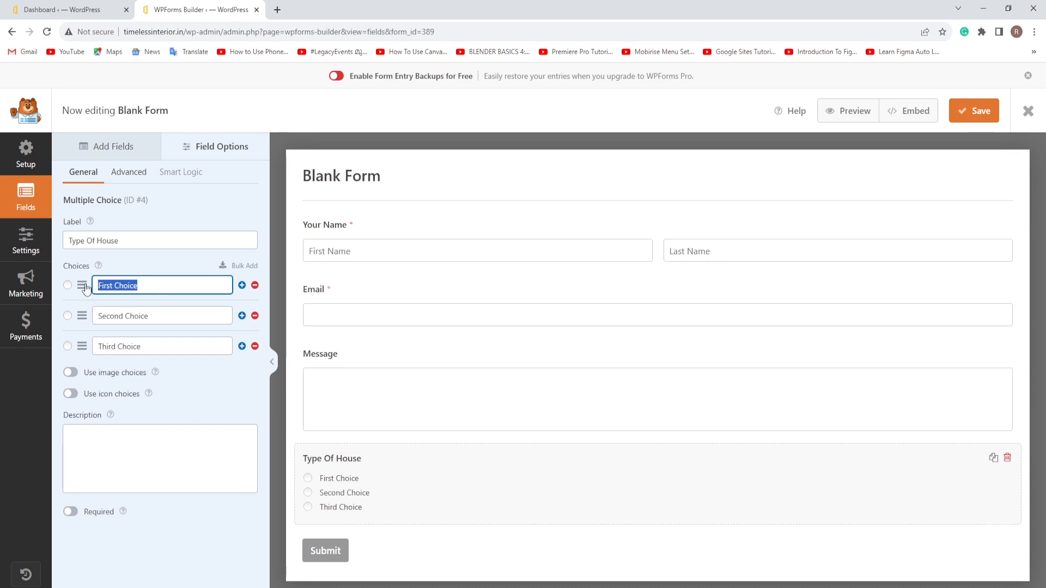
text(Apart)
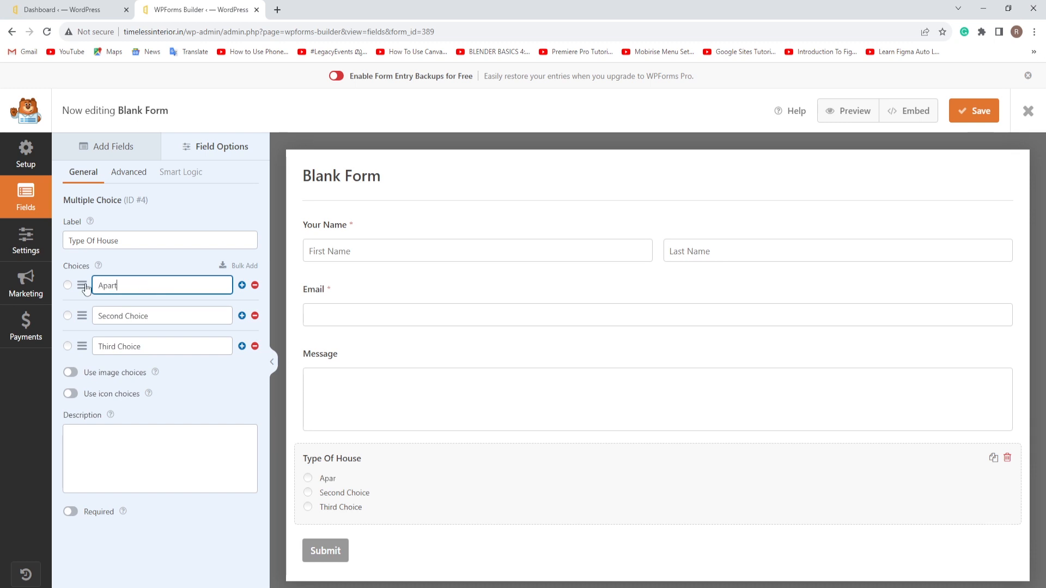
text(ment)
drag(98, 316, 152, 318)
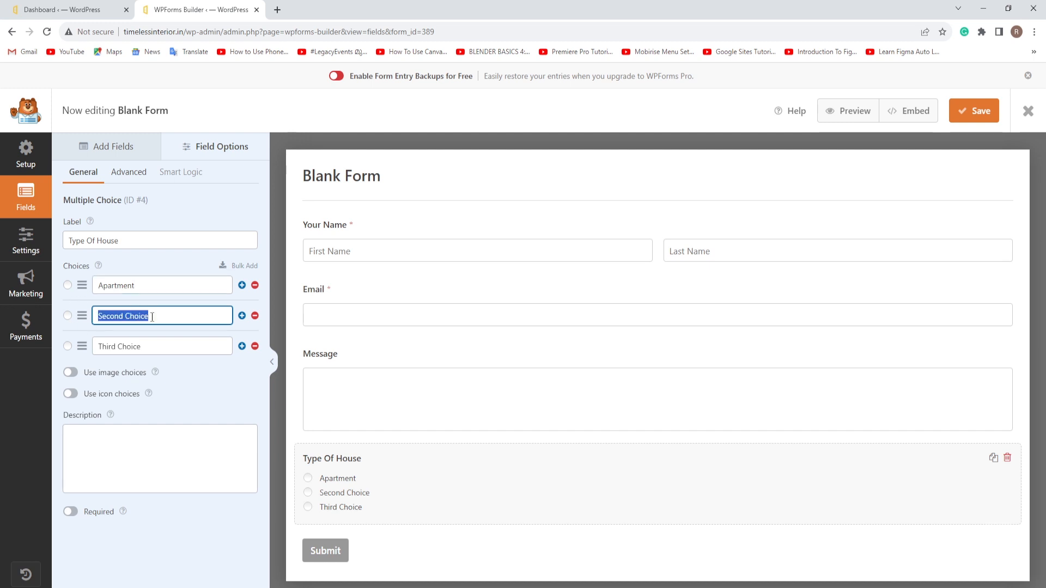
text(Vi)
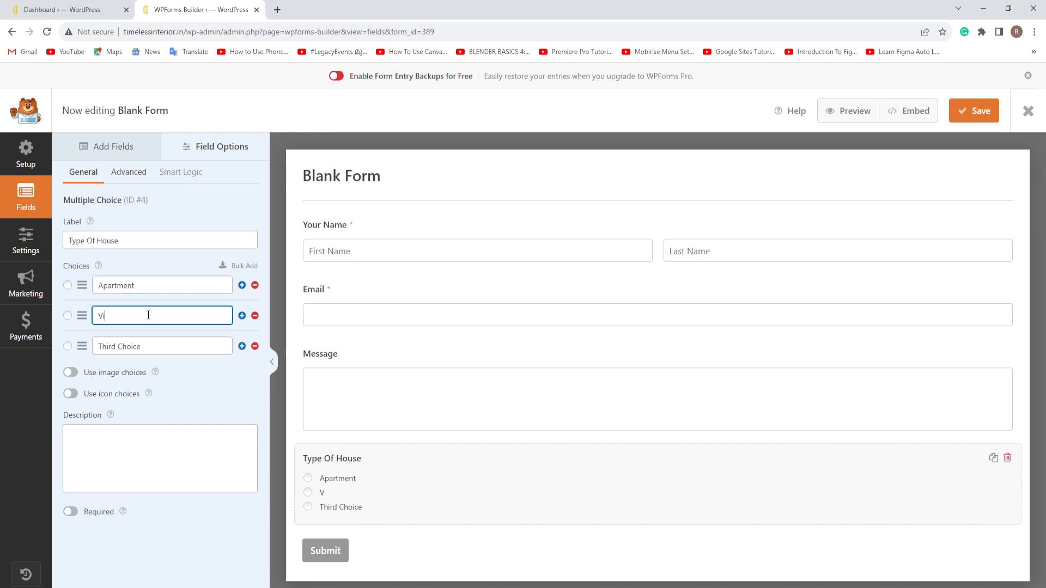
text(lla)
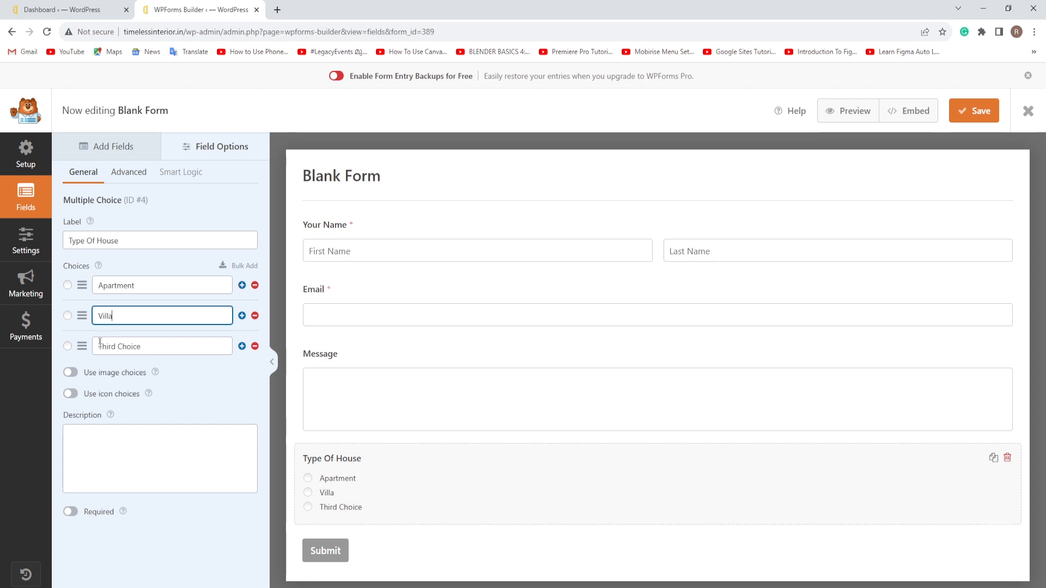
drag(99, 347, 152, 346)
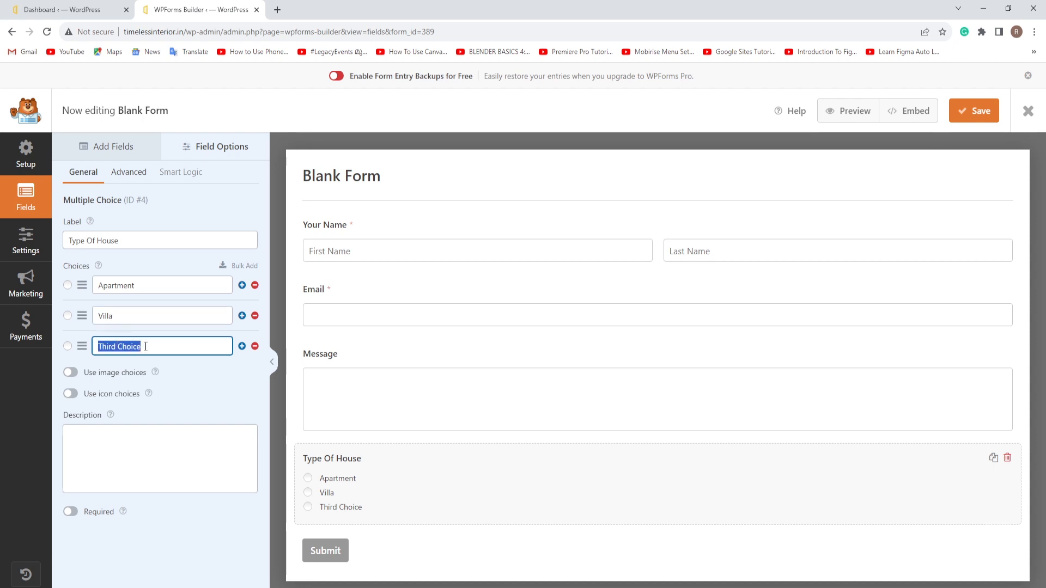
text(Studio Flat)
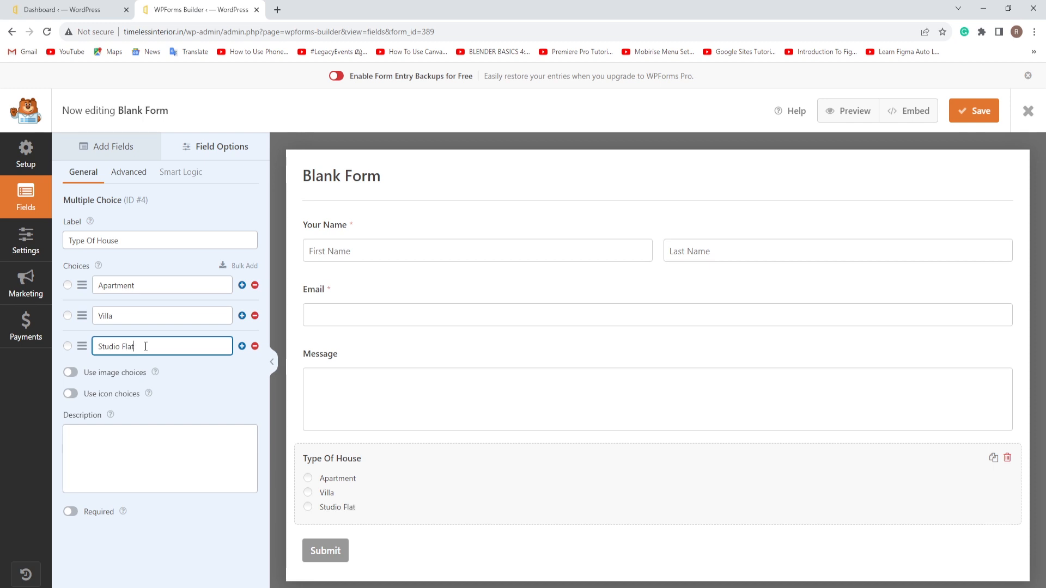
click(242, 346)
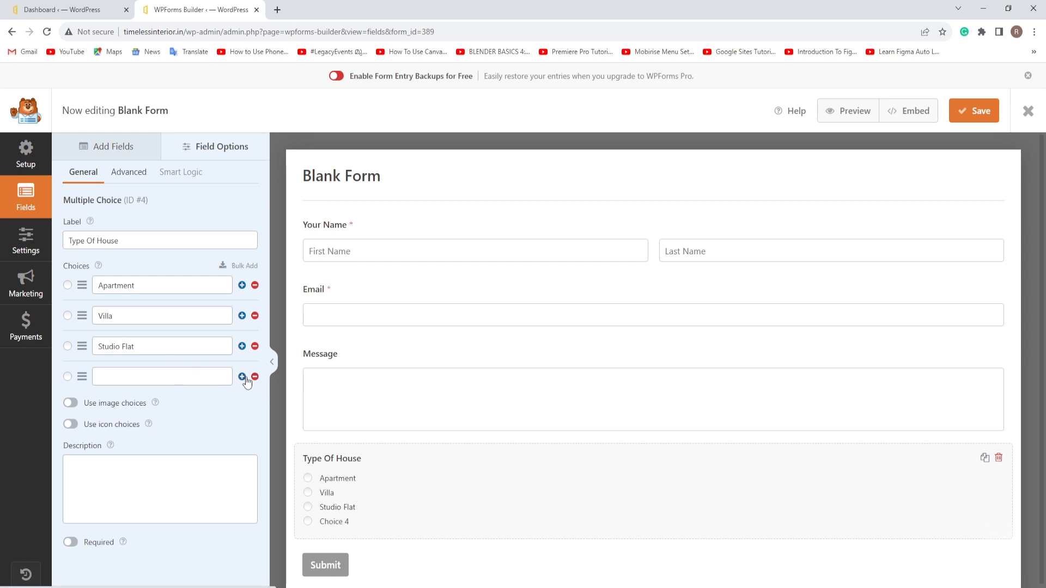
Step: Remove the blank fourth choice and set Type Of House's choice layout to Inline
click(254, 377)
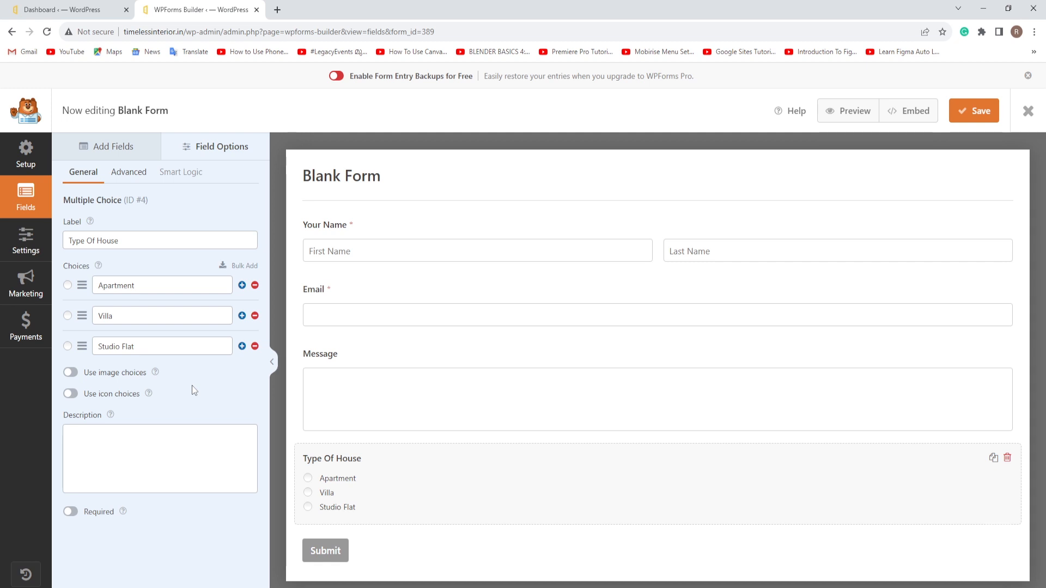
click(71, 373)
scroll(391, 515, down, 2)
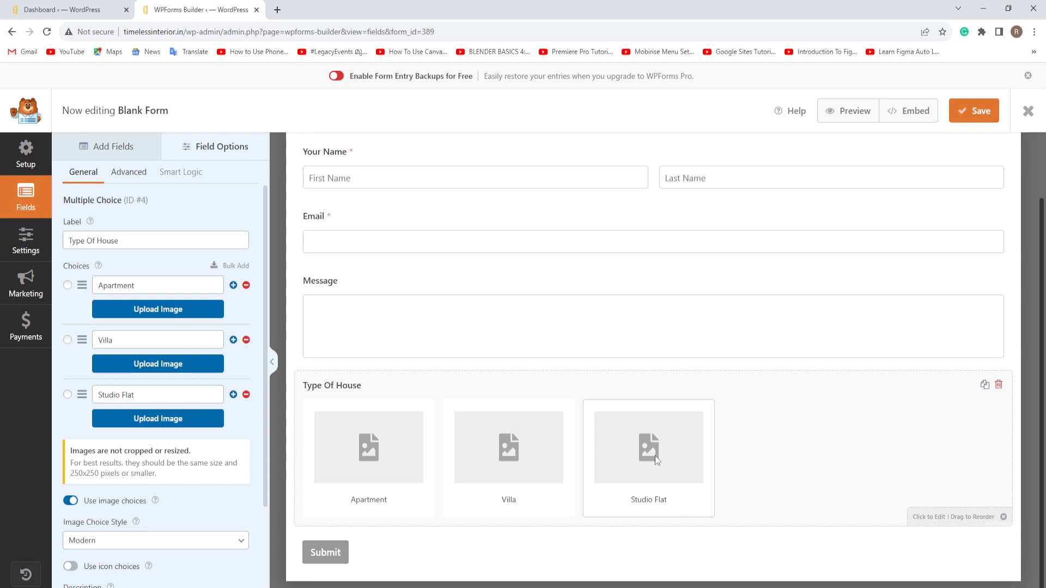
click(69, 502)
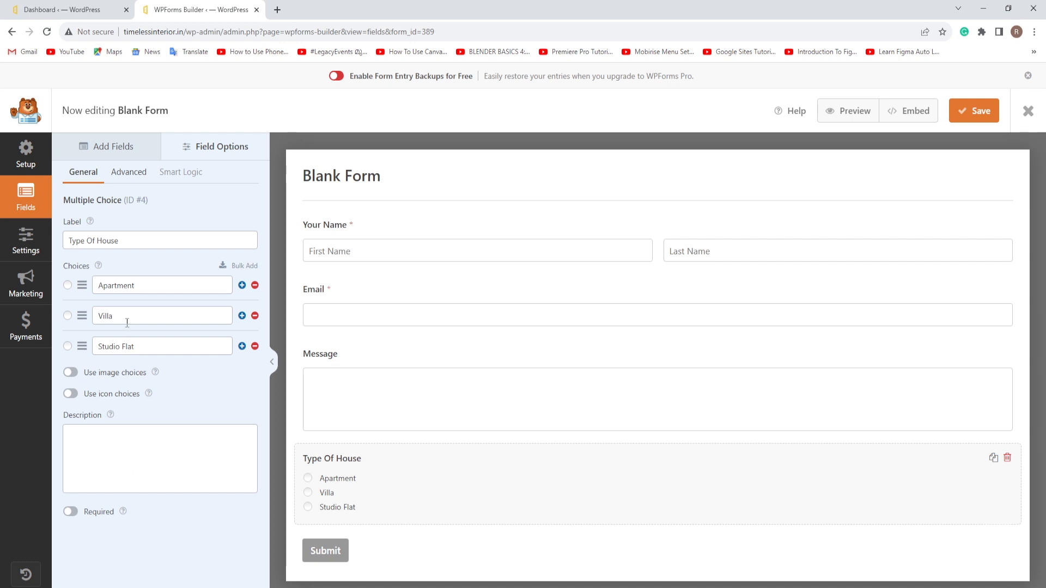
click(128, 172)
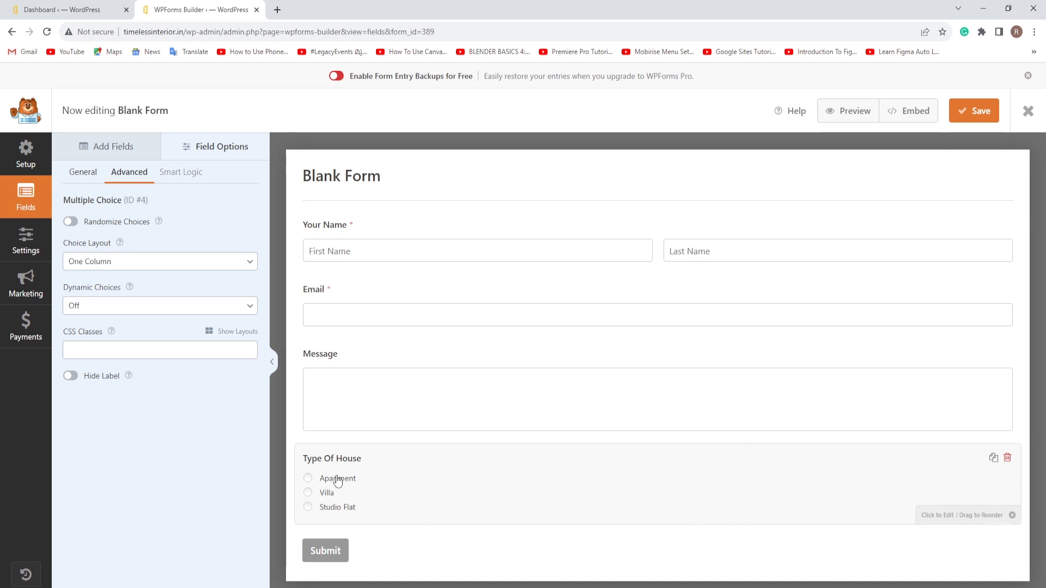
click(248, 263)
click(81, 312)
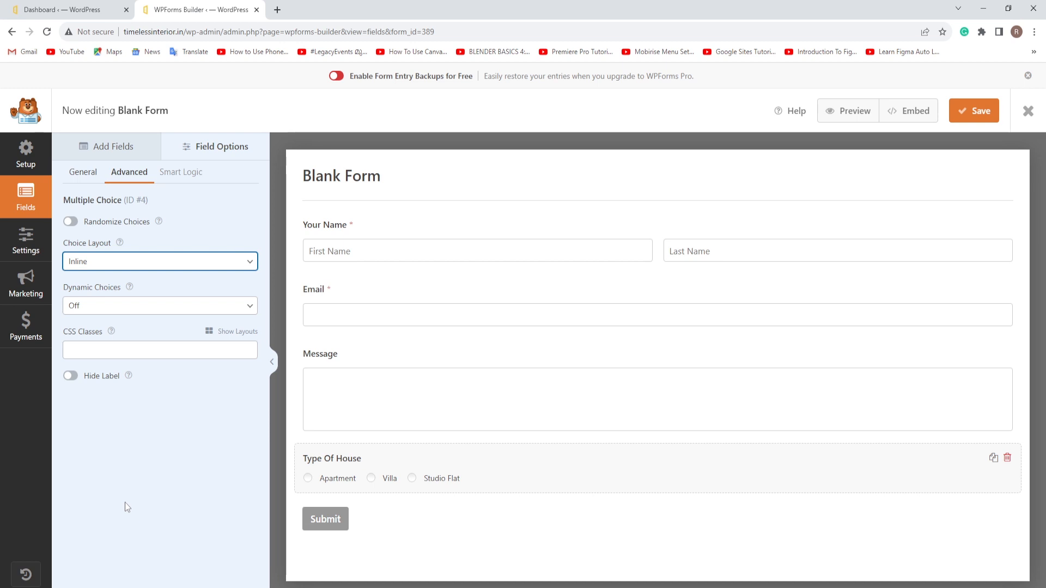
click(126, 148)
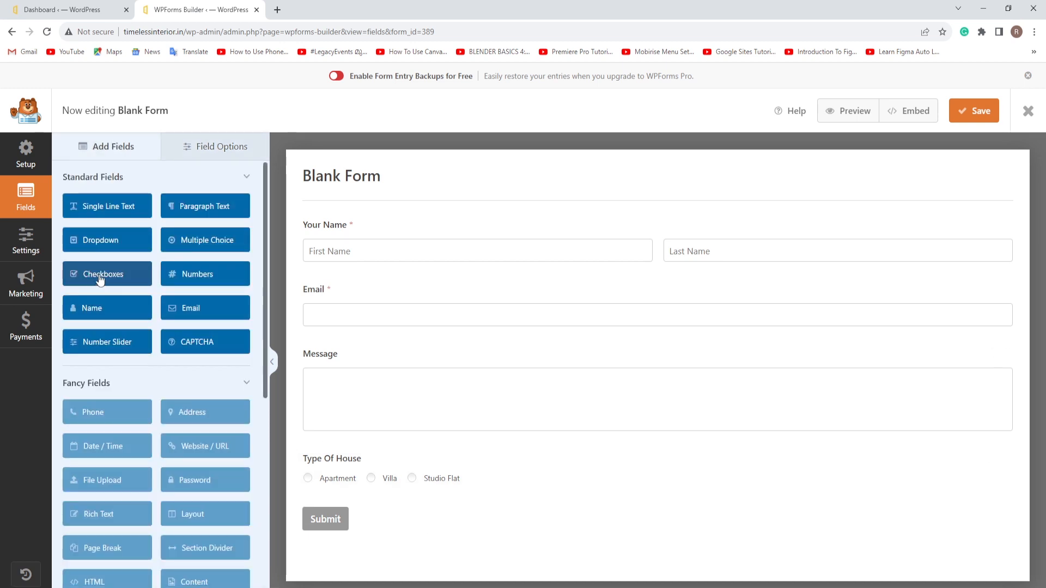
Step: Add a Checkboxes field below Type Of House labelled 'Number of Rooms'
drag(101, 278, 347, 523)
click(423, 523)
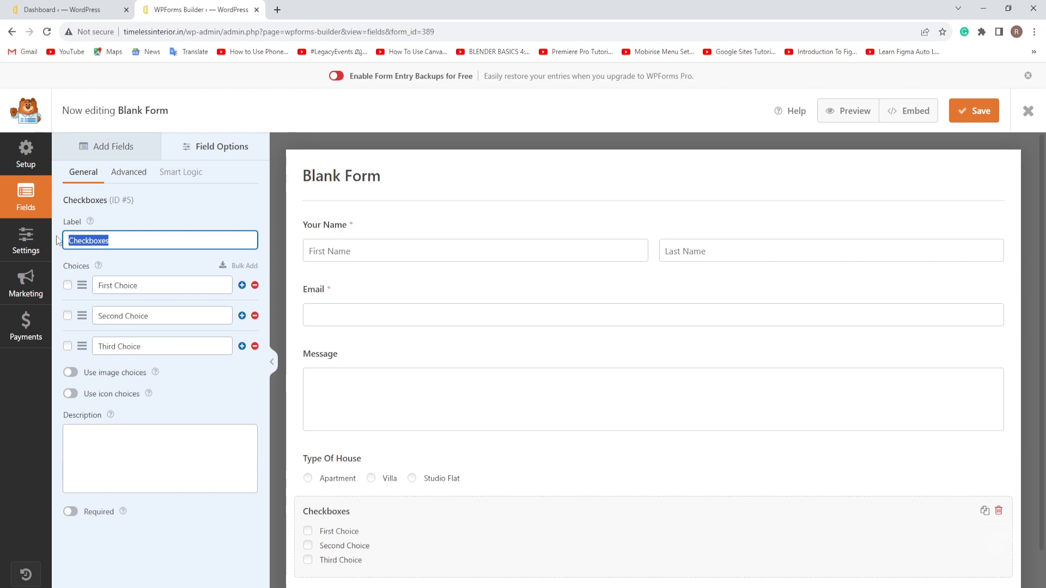
text(Num)
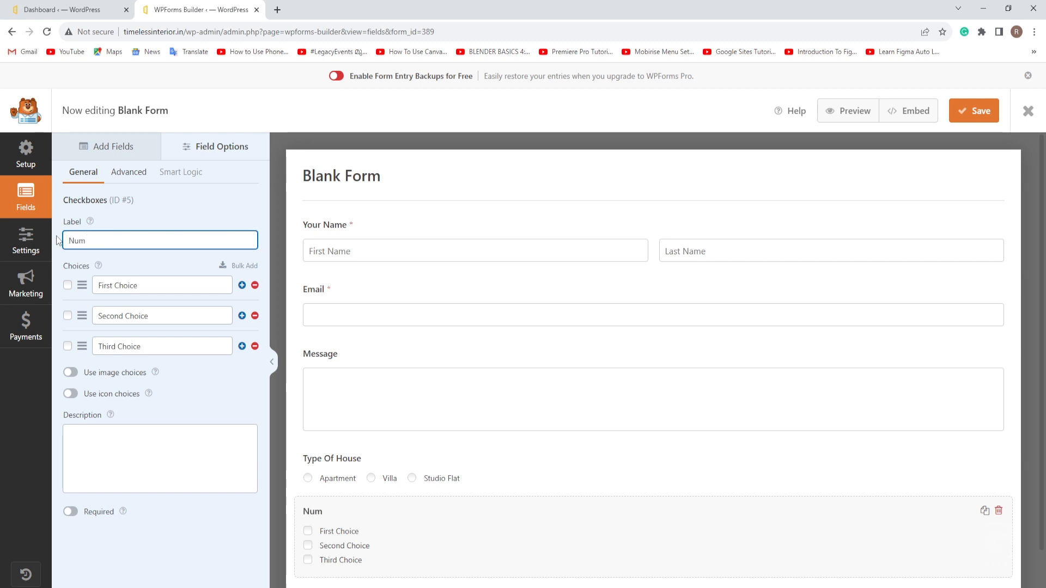
text(ber of Rooms)
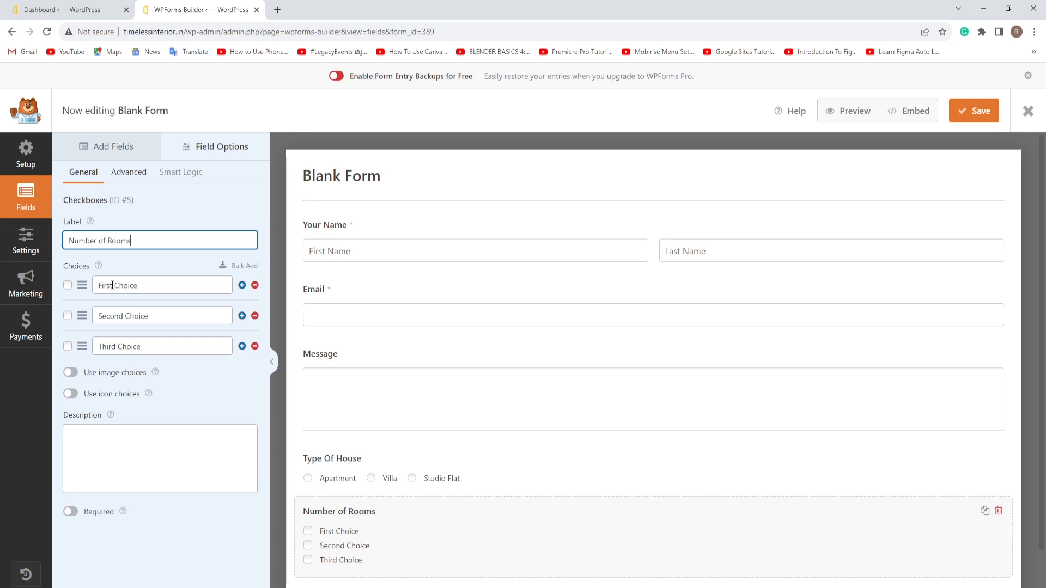
Step: Set the choices to 2 Rooms, 3 Rooms and 4 Rooms and make the field required
drag(141, 283, 98, 287)
text(@)
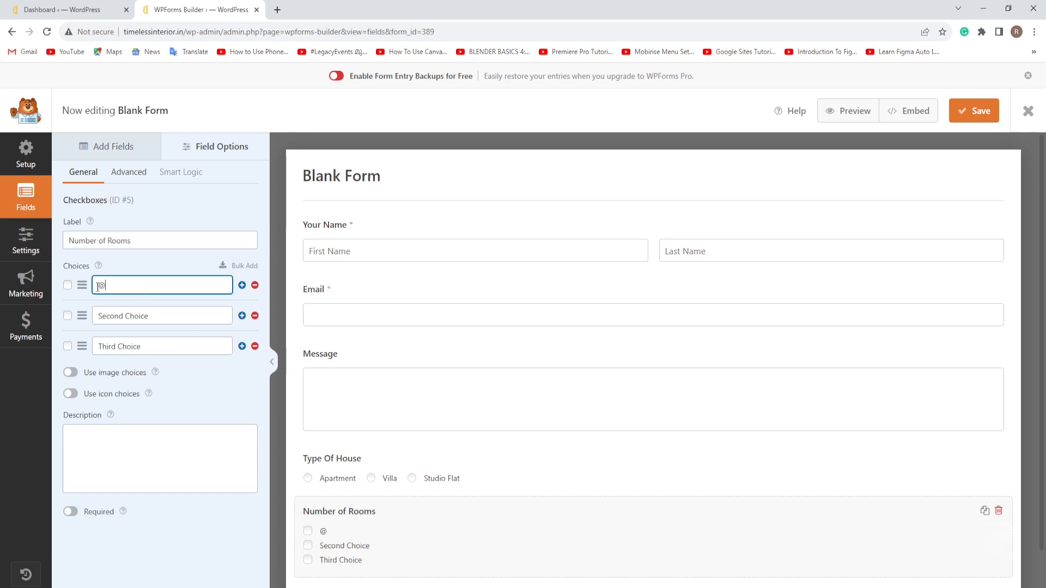
text( Rooms)
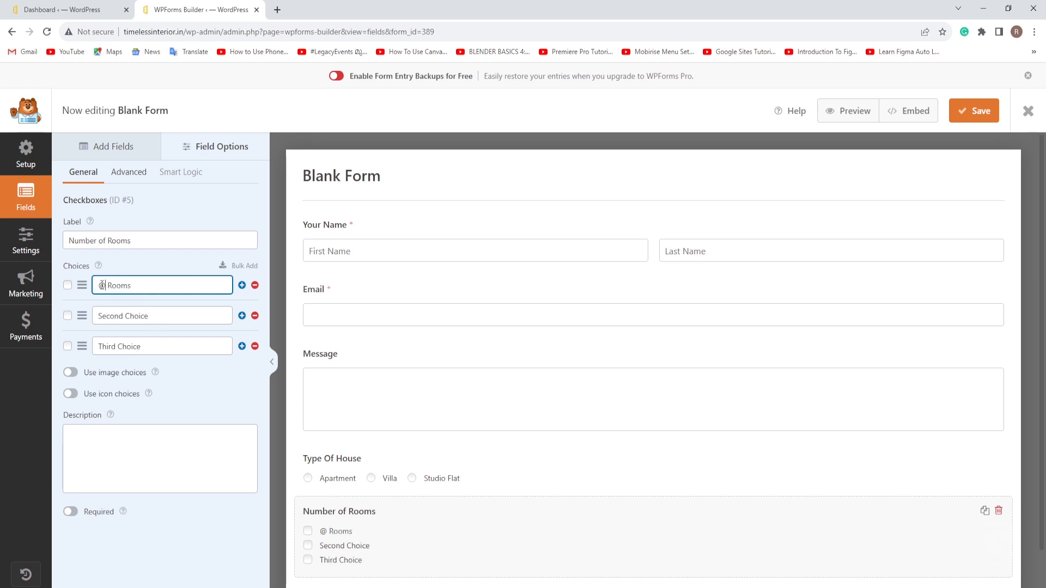
drag(106, 285, 98, 284)
text(2)
drag(163, 318, 99, 316)
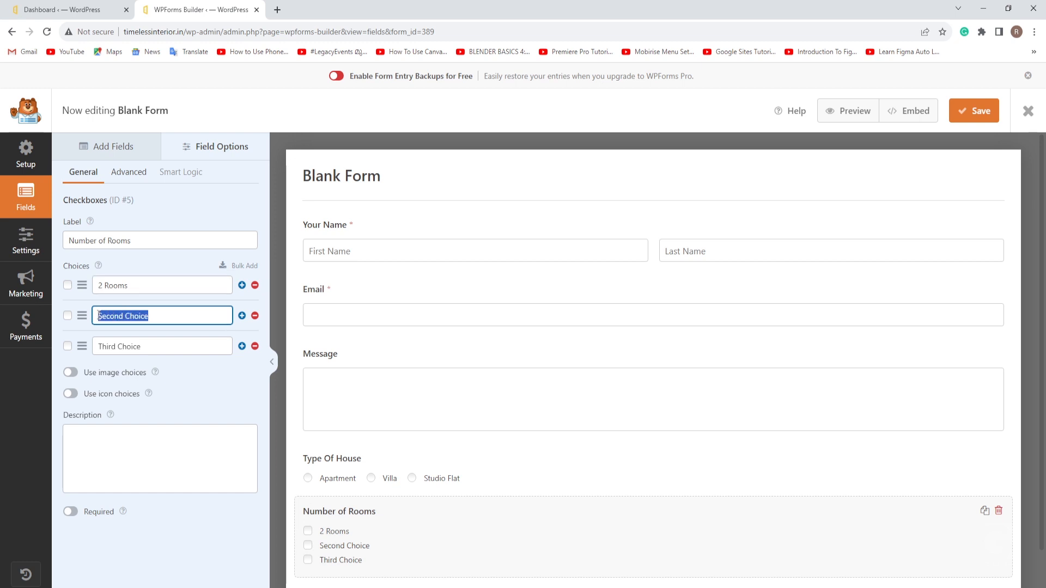
text(3 Rooms)
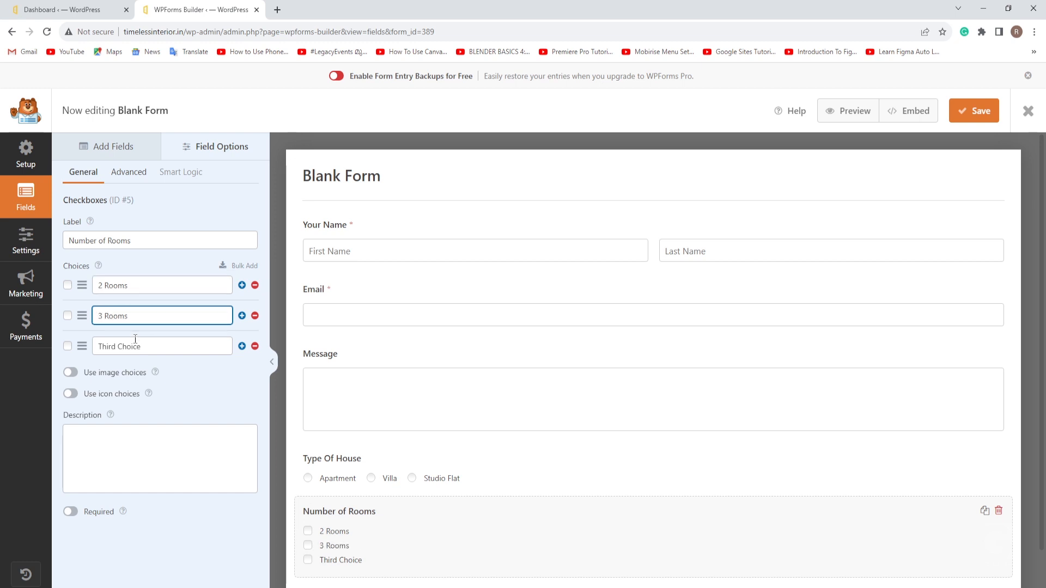
drag(145, 347, 98, 349)
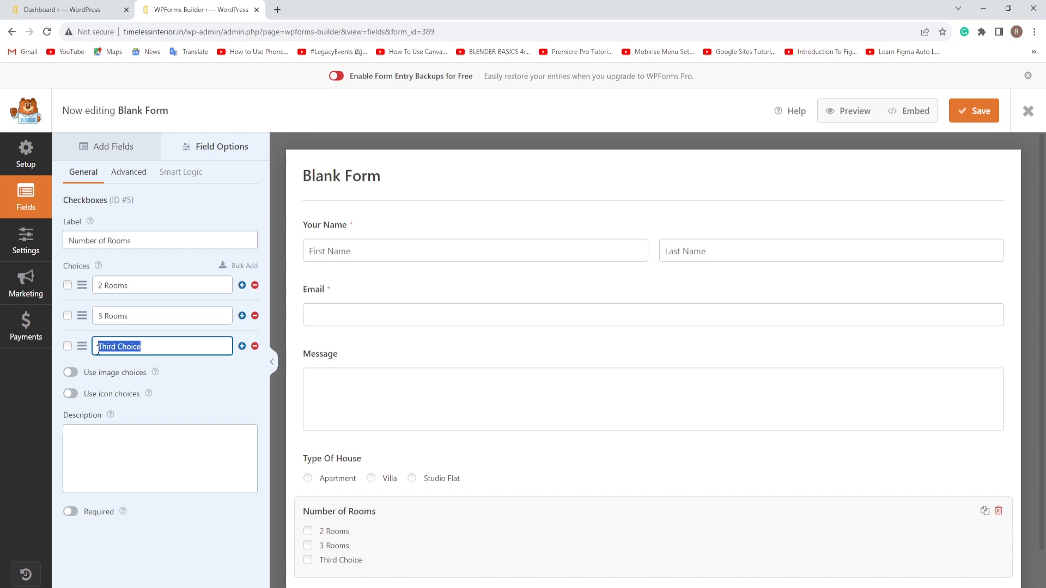
text(4 Roo)
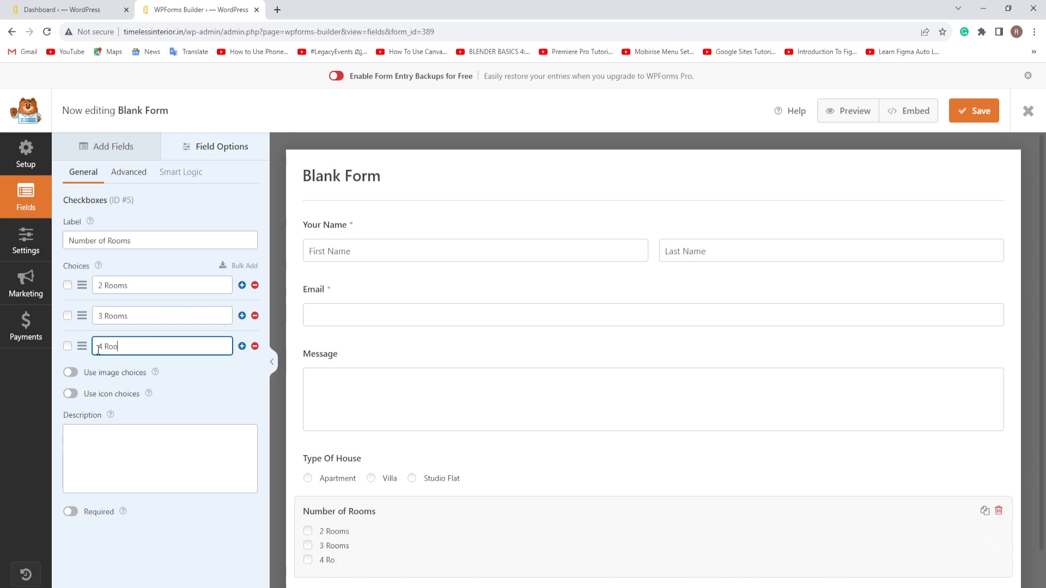
text(ms)
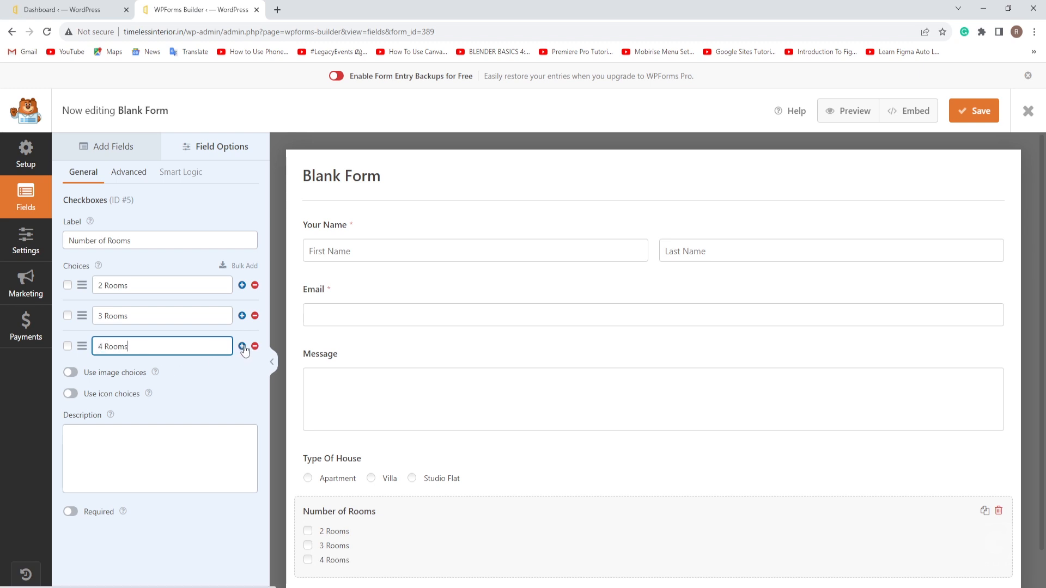
click(242, 347)
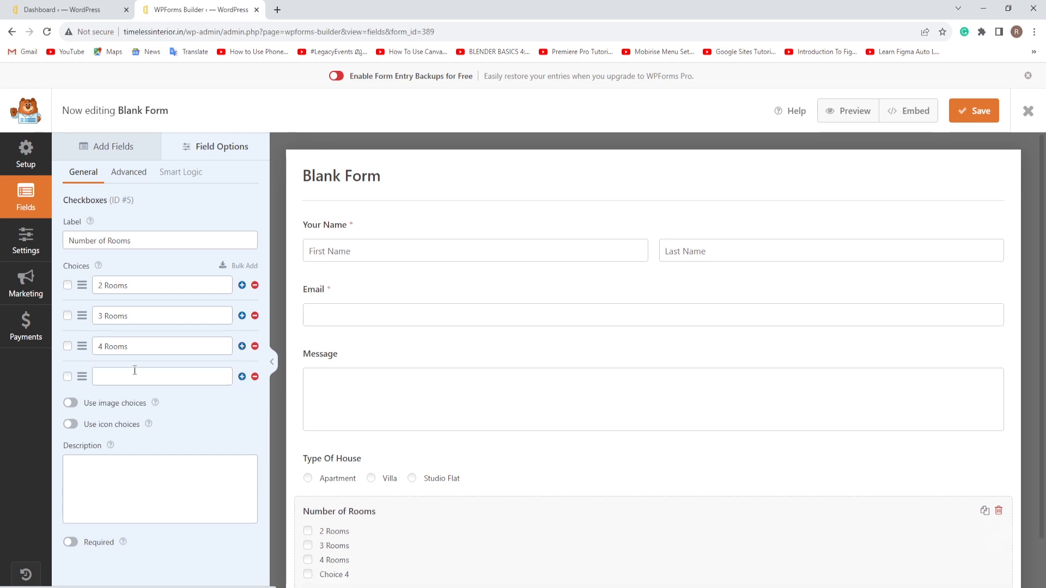
click(254, 377)
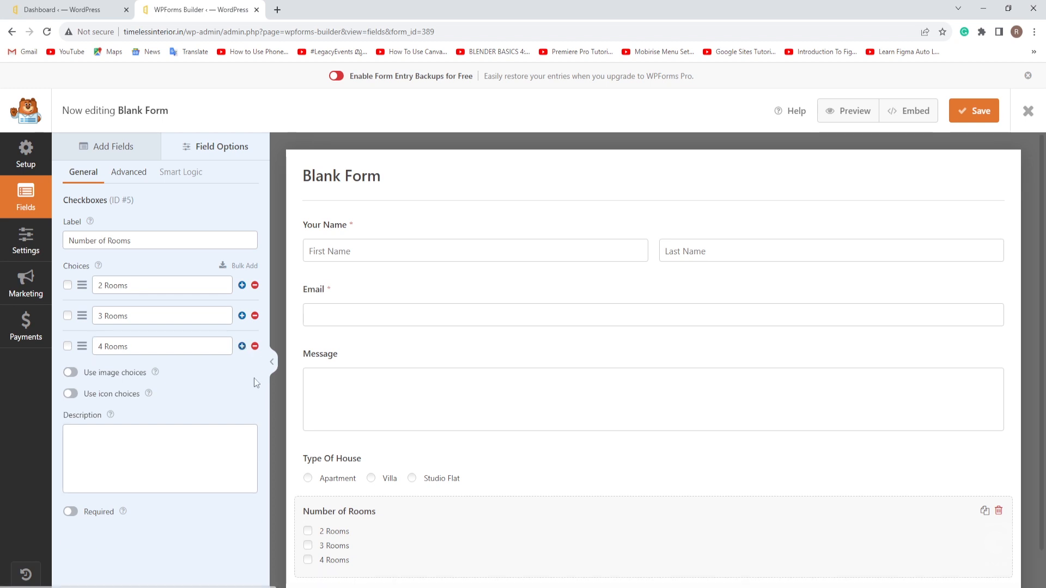
click(71, 512)
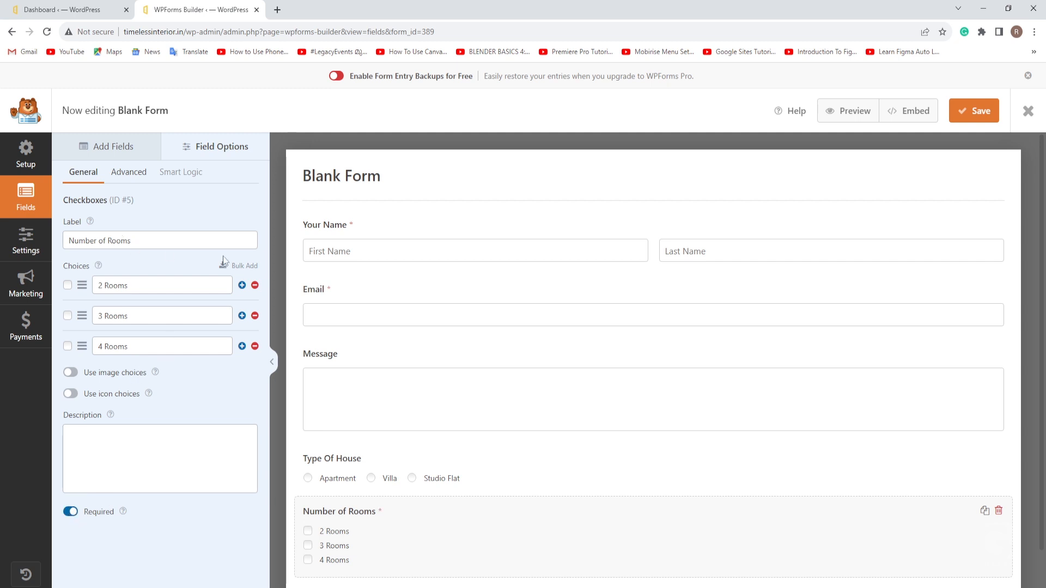
Step: Make the Type Of House field required
click(383, 477)
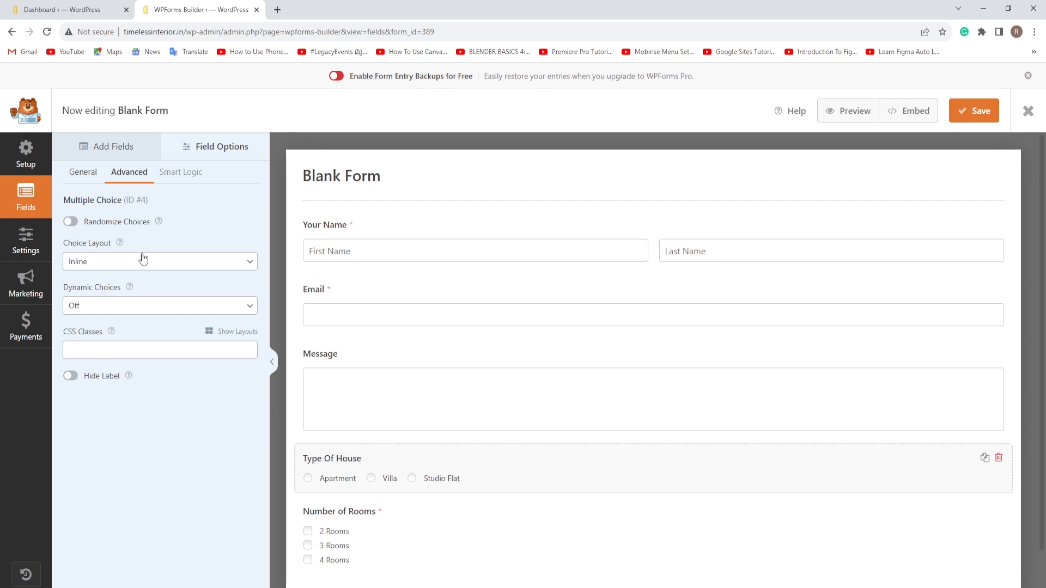
click(83, 172)
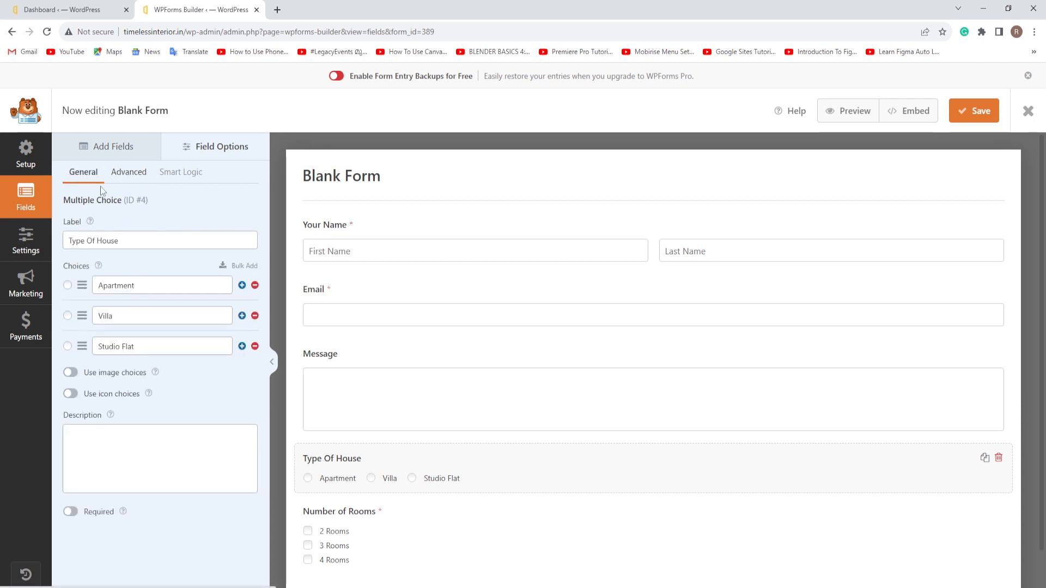
click(73, 514)
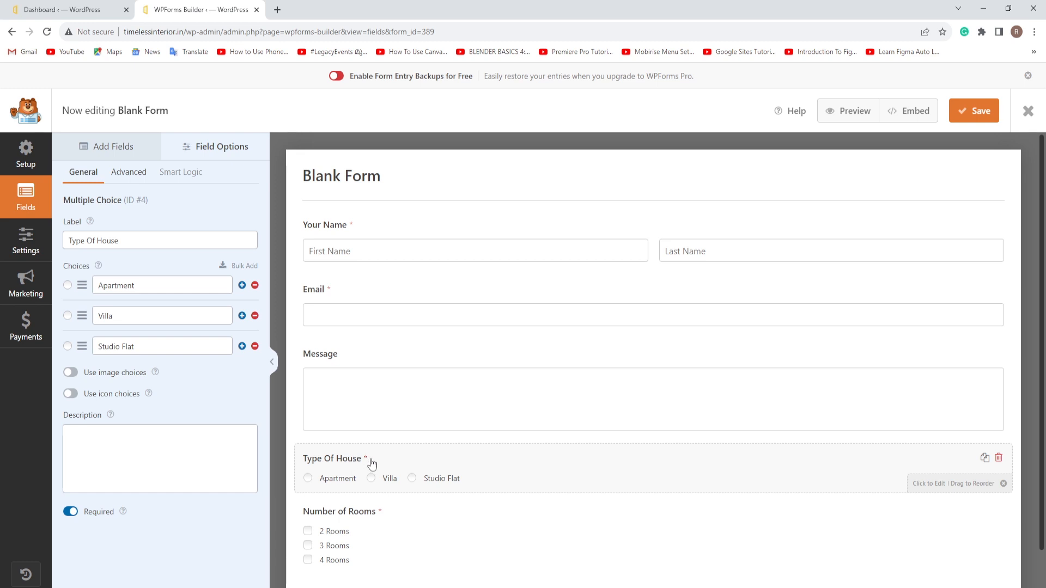
Step: Set the Number of Rooms choice layout to Inline and save the form
click(419, 514)
click(138, 179)
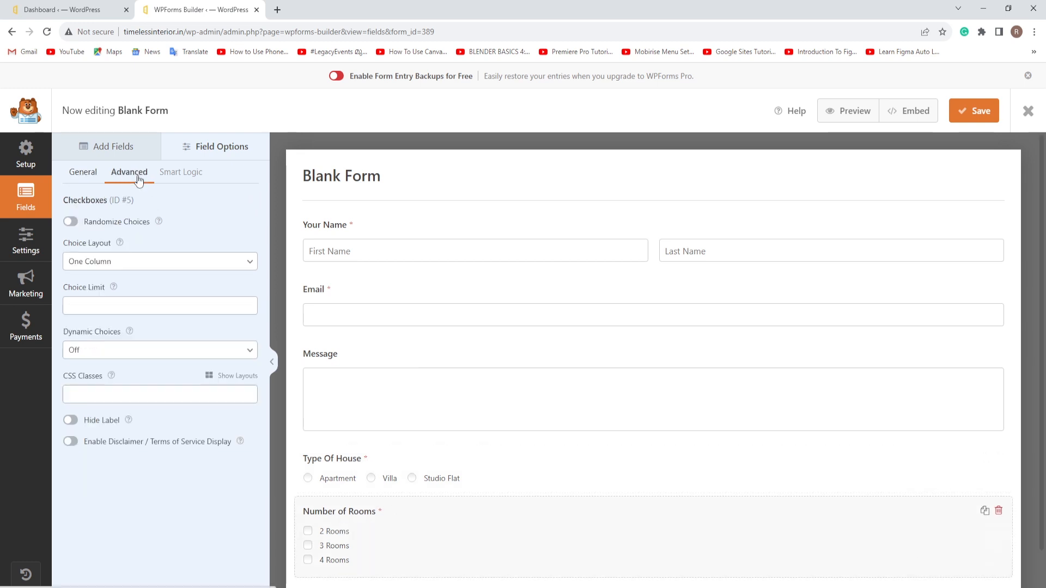
click(251, 262)
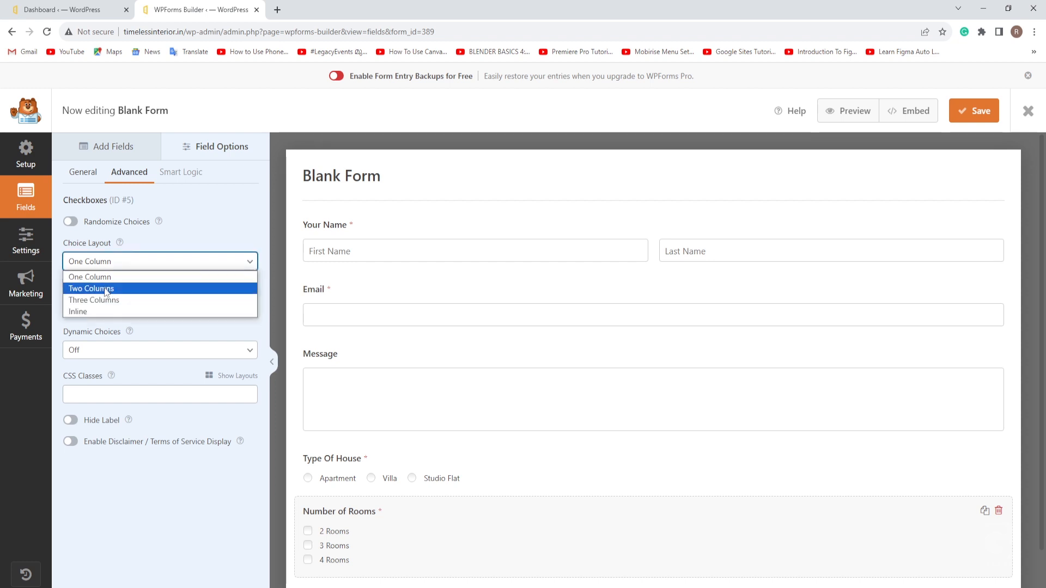
click(103, 312)
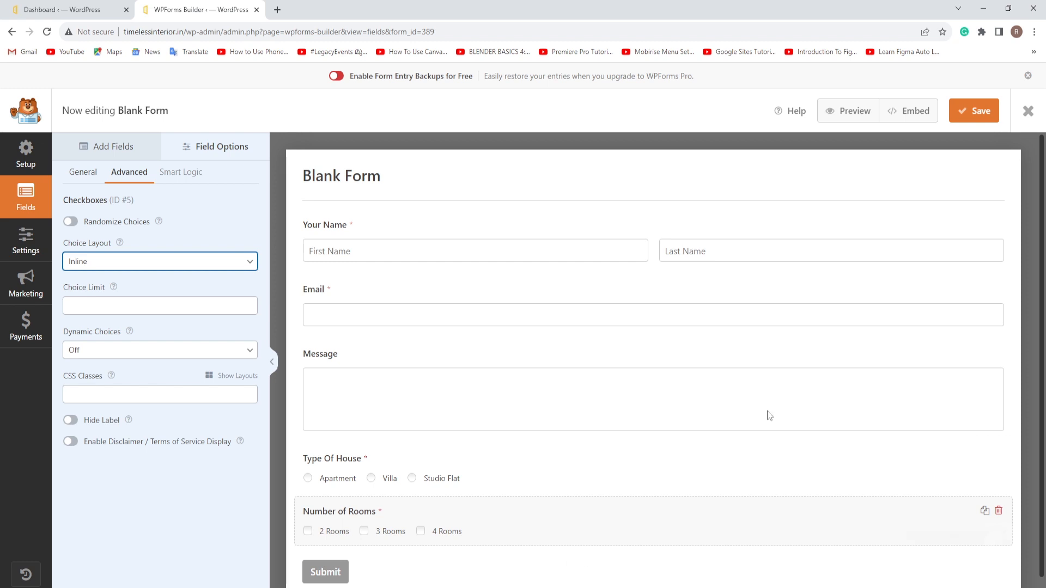
click(978, 112)
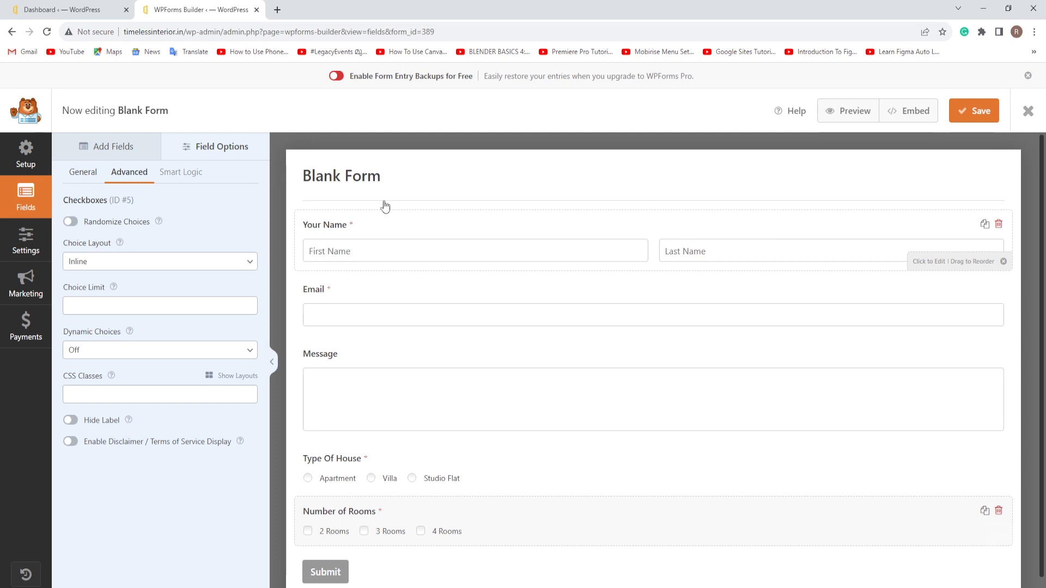
Step: Change the form name from Blank Form to 'Quote Form', save, and view Spam Protection and Security
click(26, 240)
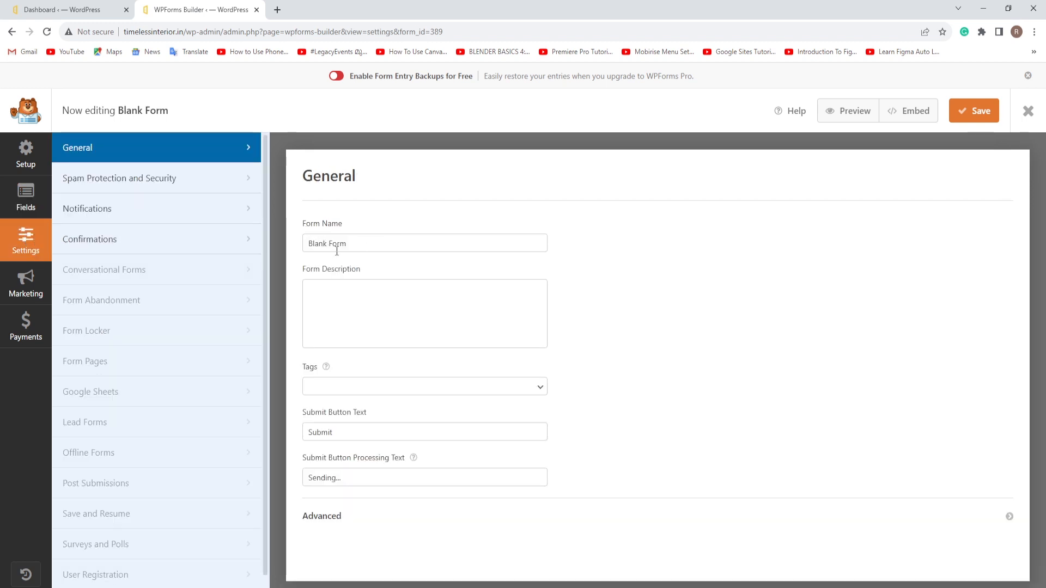
drag(349, 244, 304, 246)
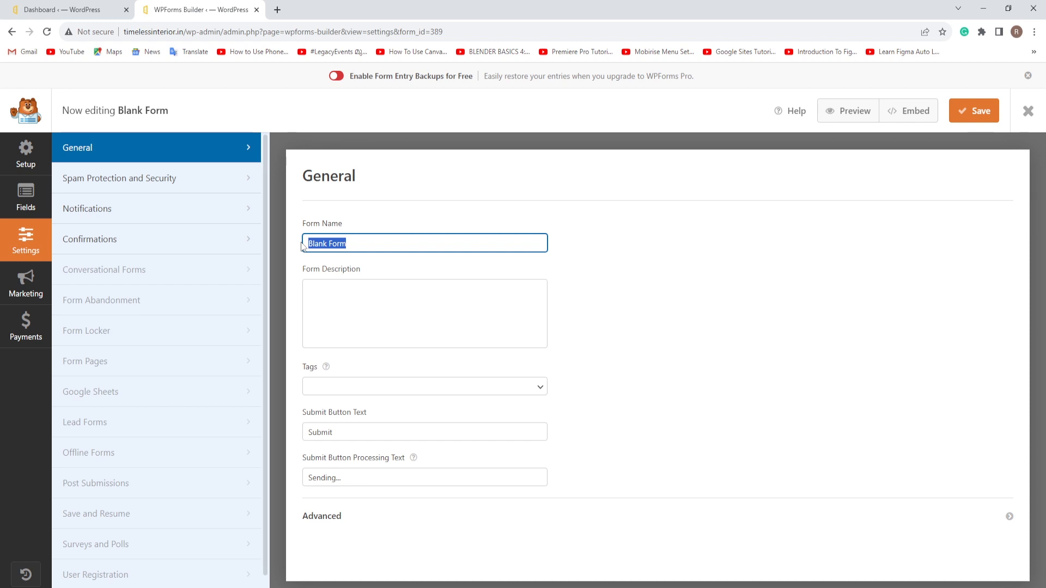
text(Re)
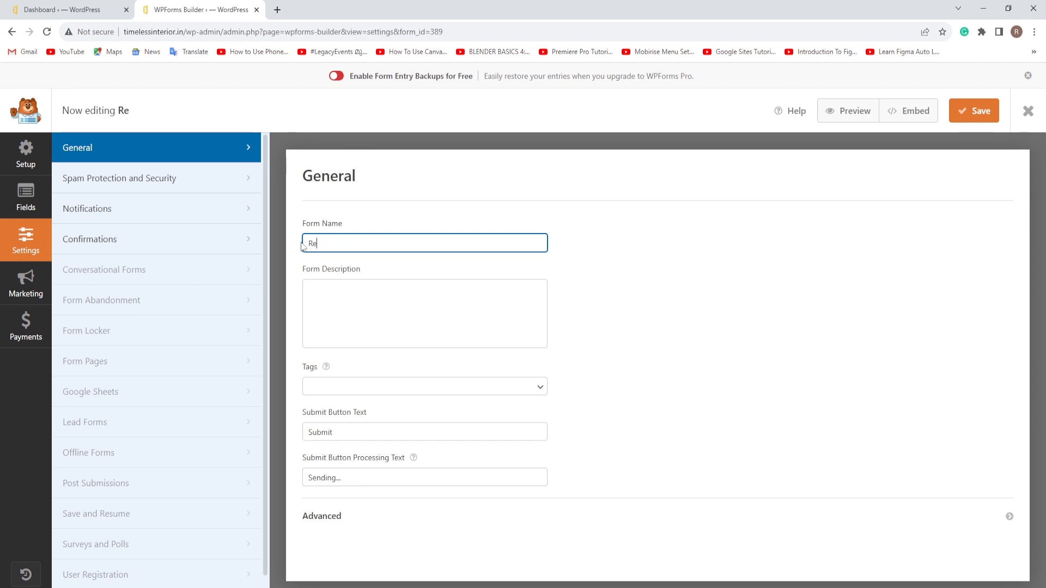
text(quest F)
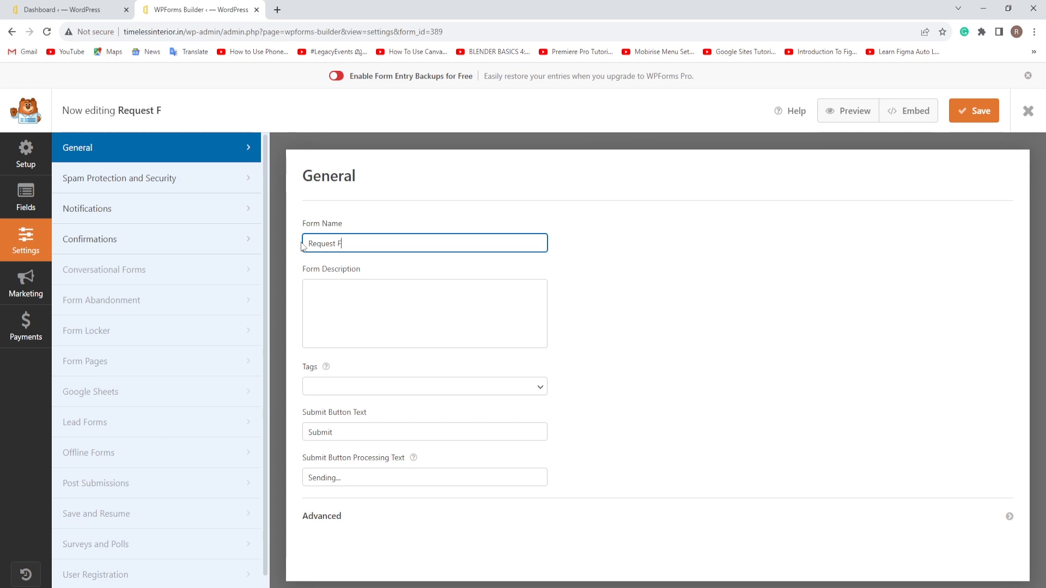
text(orm)
drag(336, 243, 308, 244)
text(Quote)
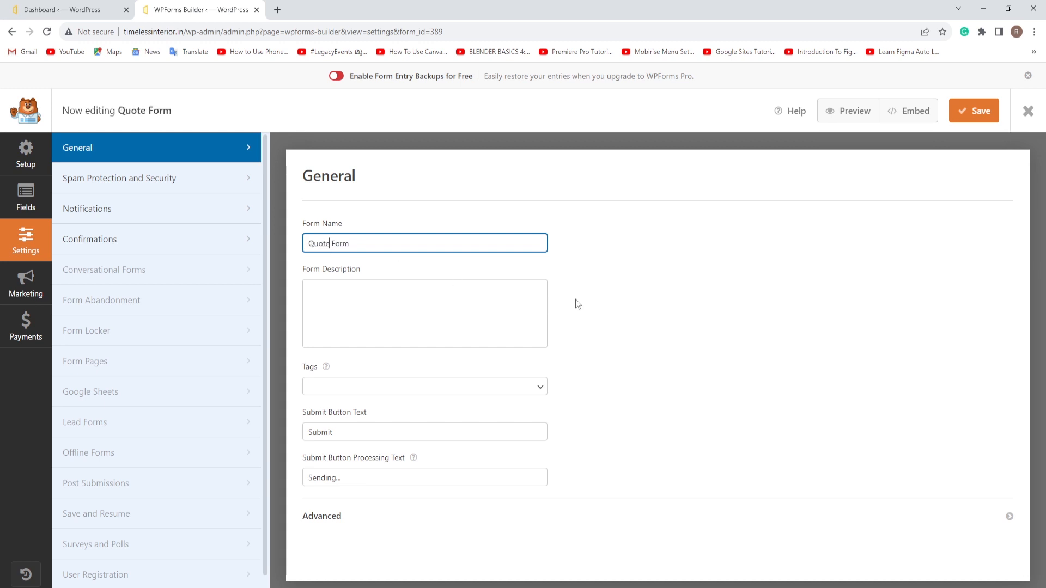
click(594, 300)
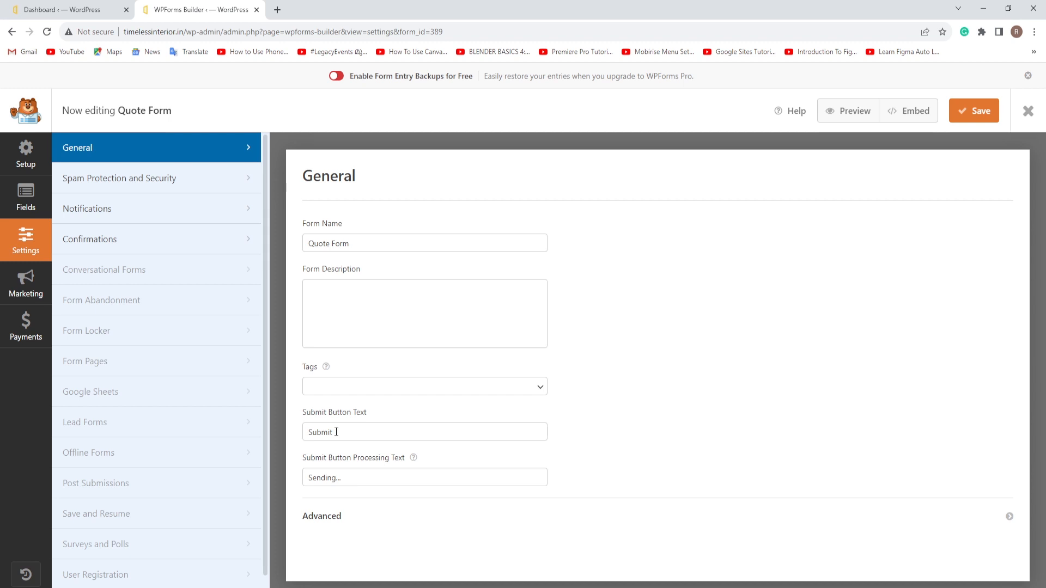
click(981, 116)
click(189, 178)
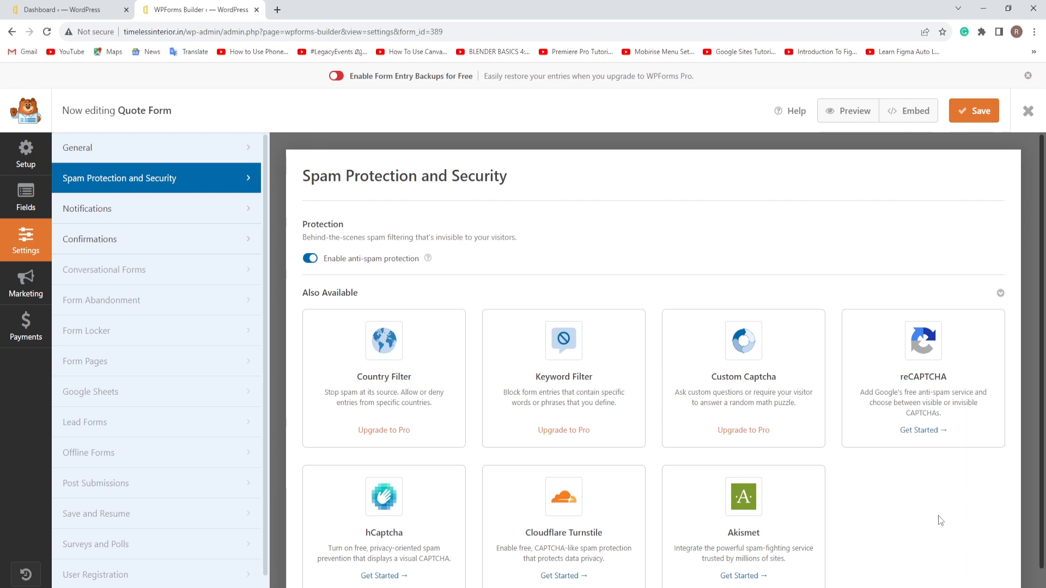
Step: Save the form and replace the {admin_email} notification recipient with a Gmail address
click(980, 111)
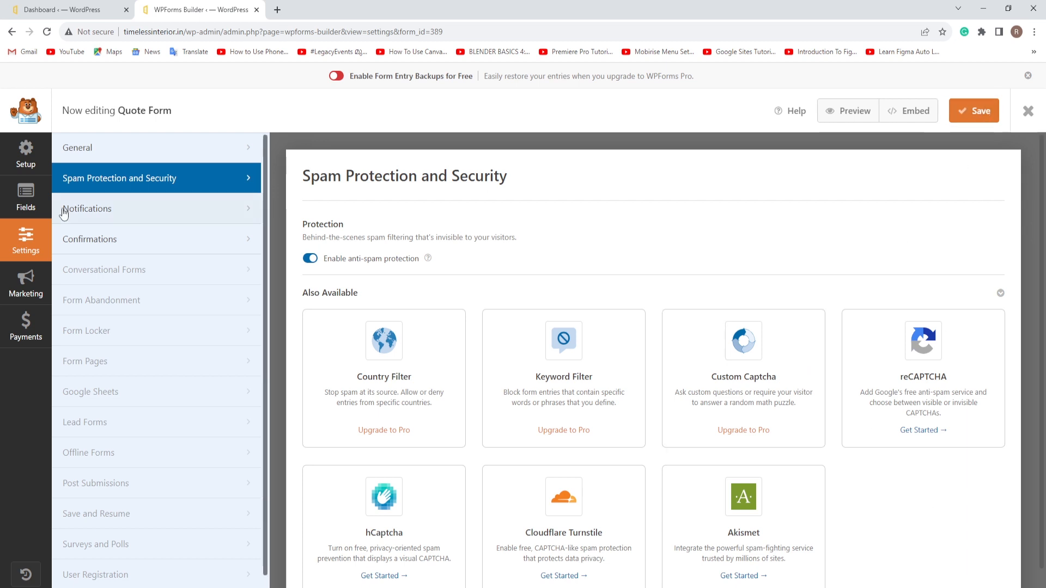
click(130, 211)
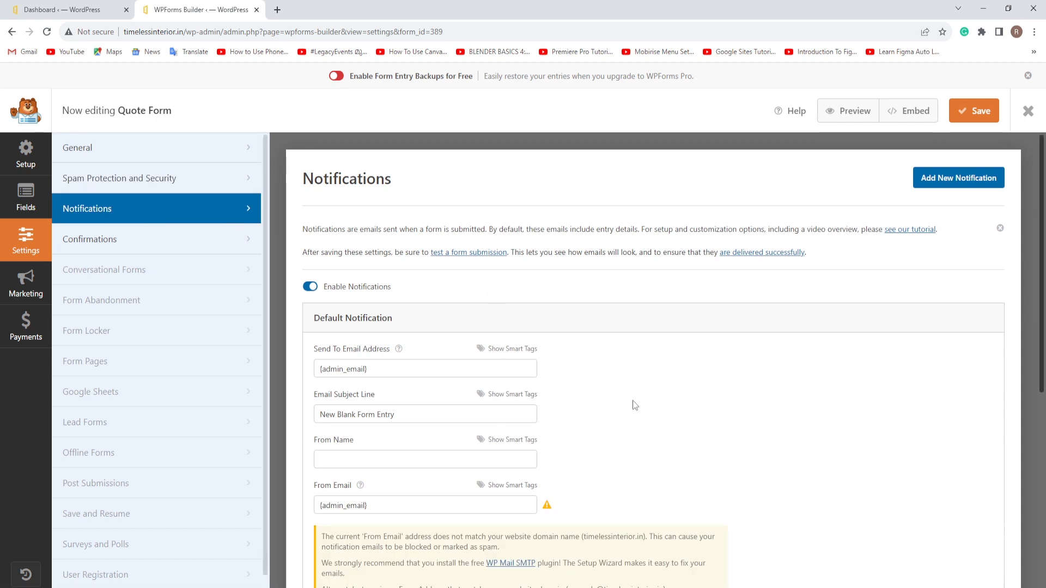
scroll(632, 409, down, 1)
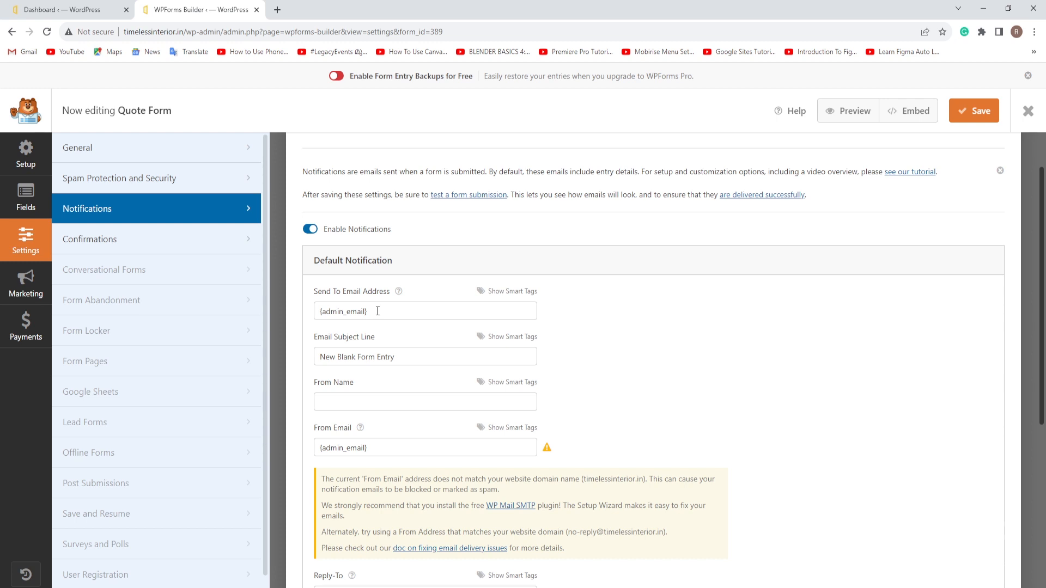
drag(376, 311, 320, 311)
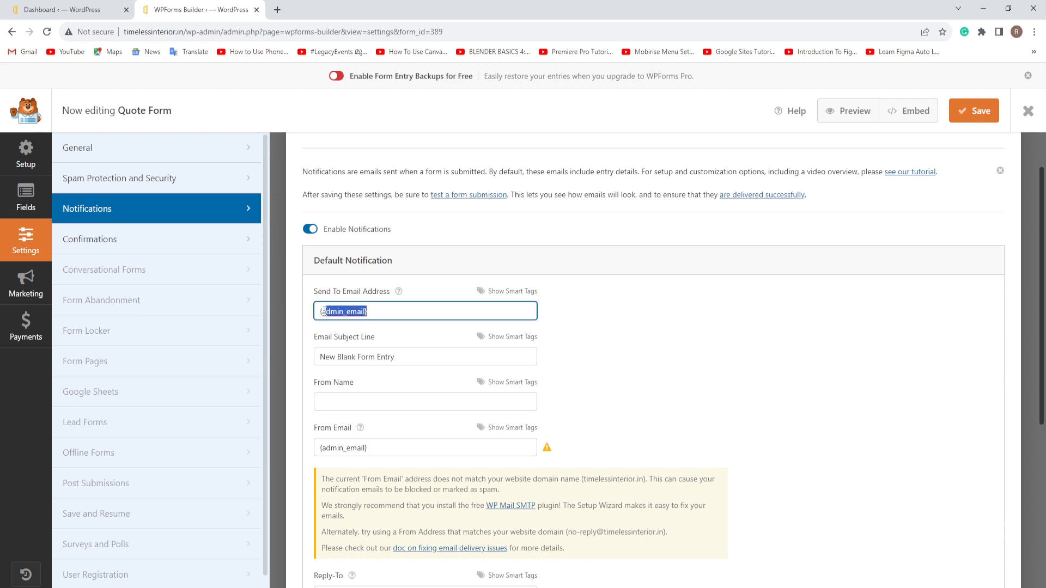
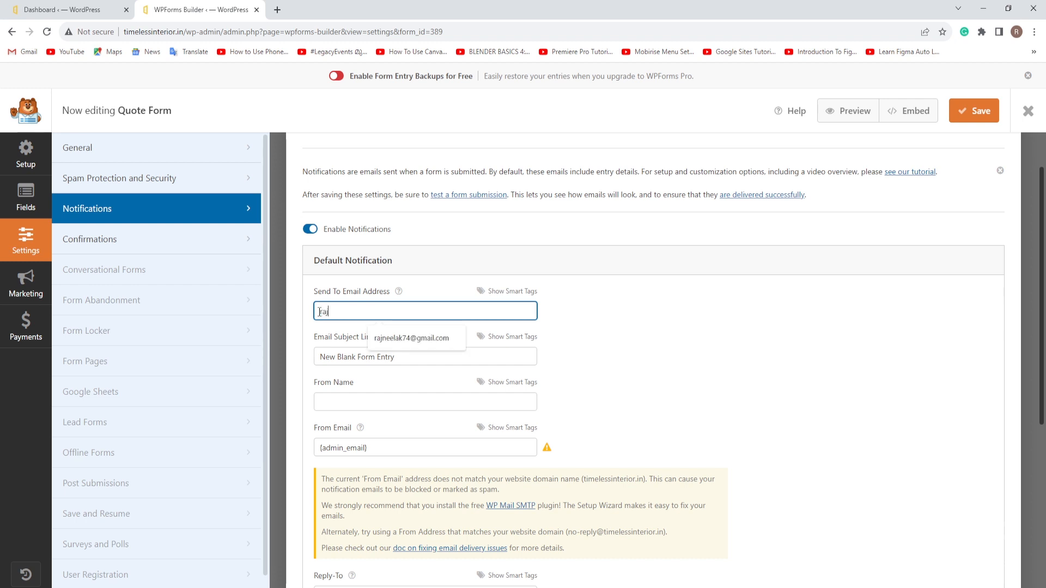
click(626, 374)
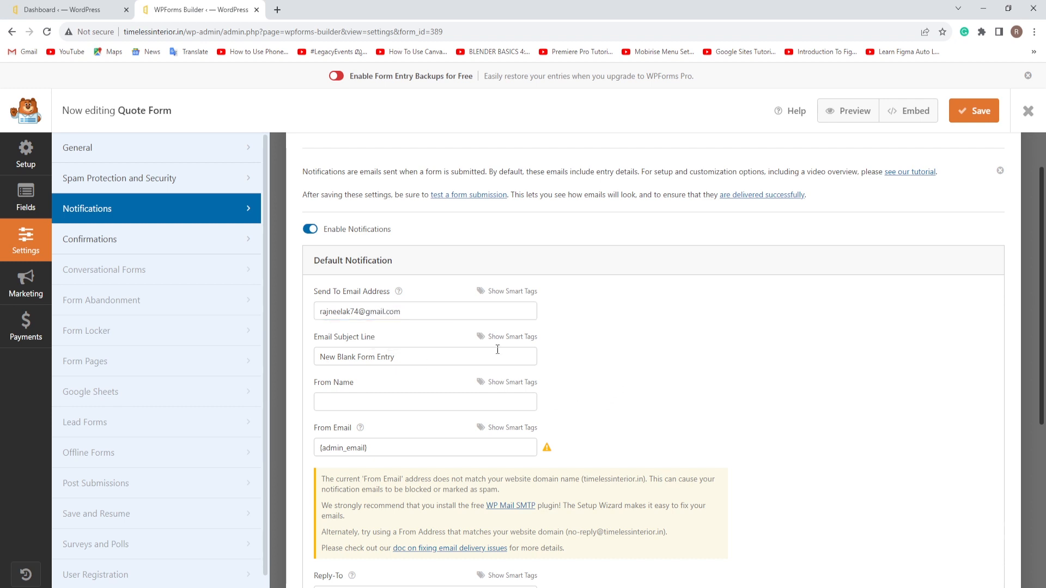
Step: Set the notification subject to 'Timeless Interior' and fill in the sender's From Name
drag(396, 357, 320, 354)
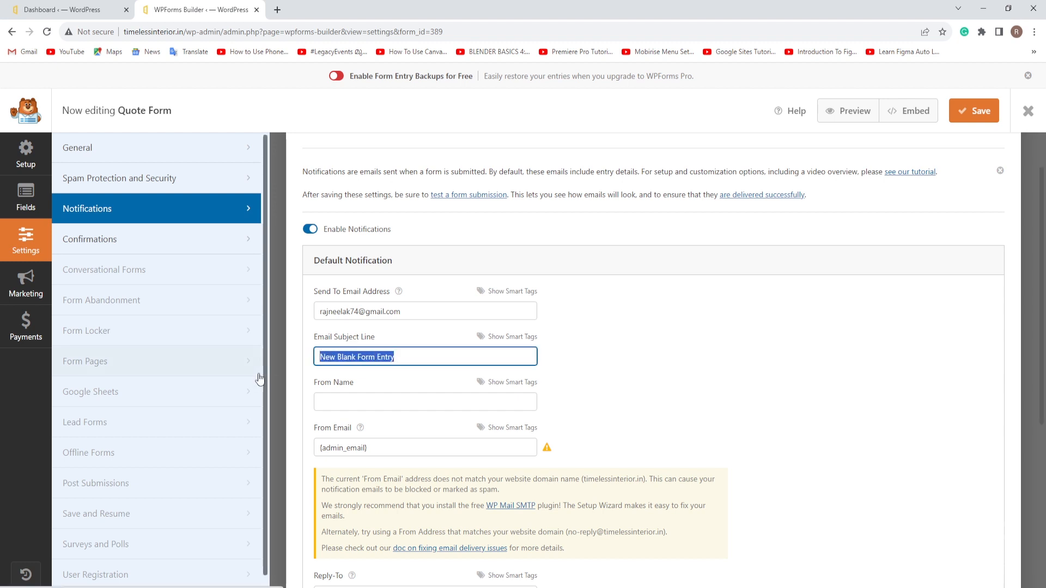
text(Ti)
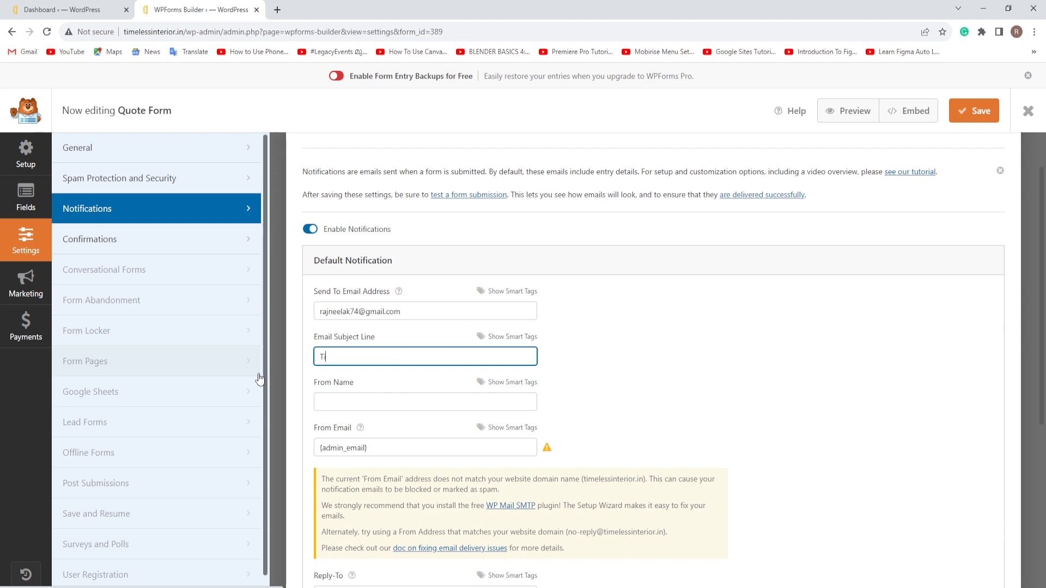
text(meless )
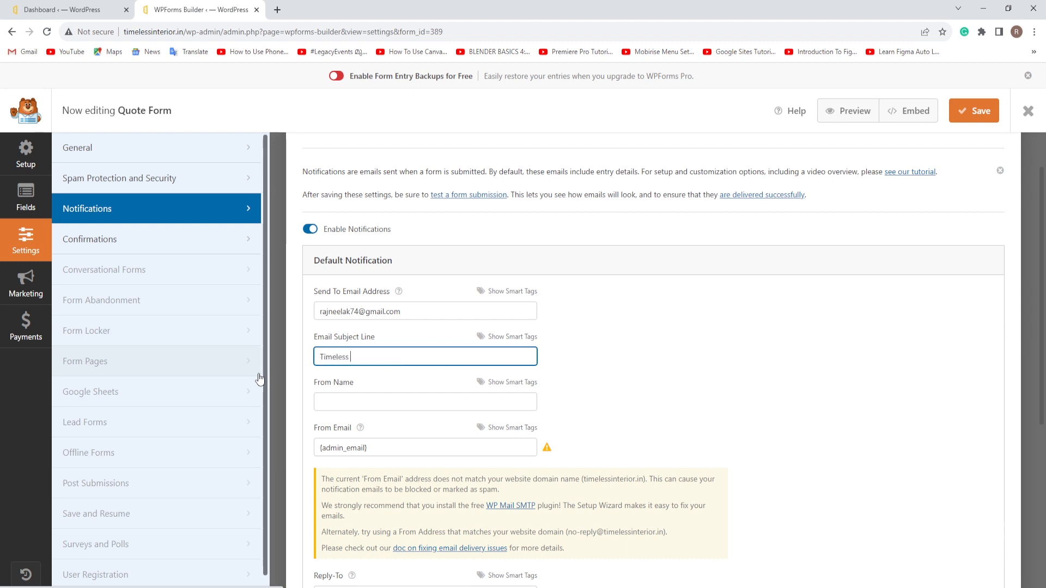
text(Interi)
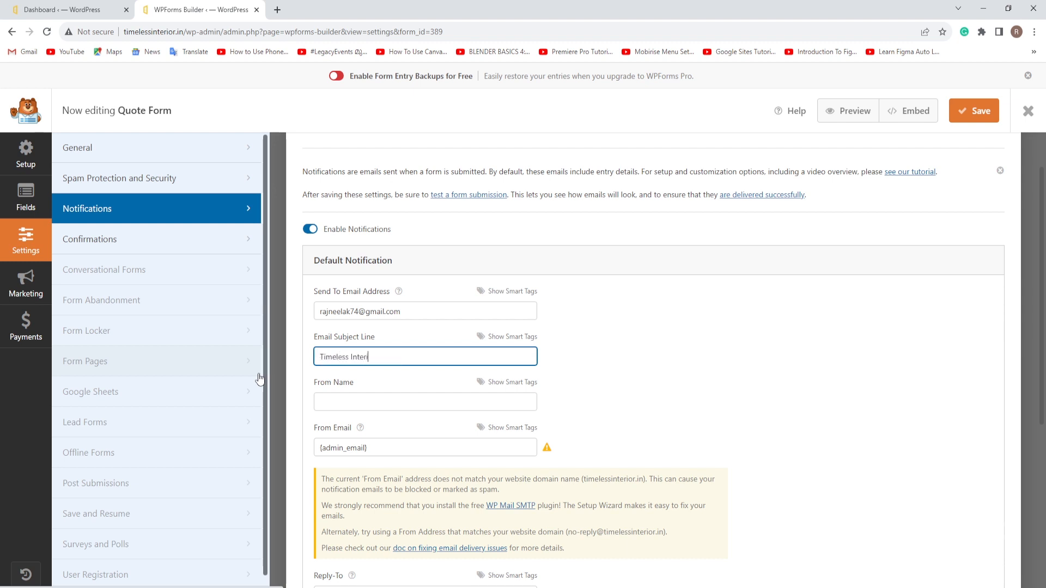
text(or)
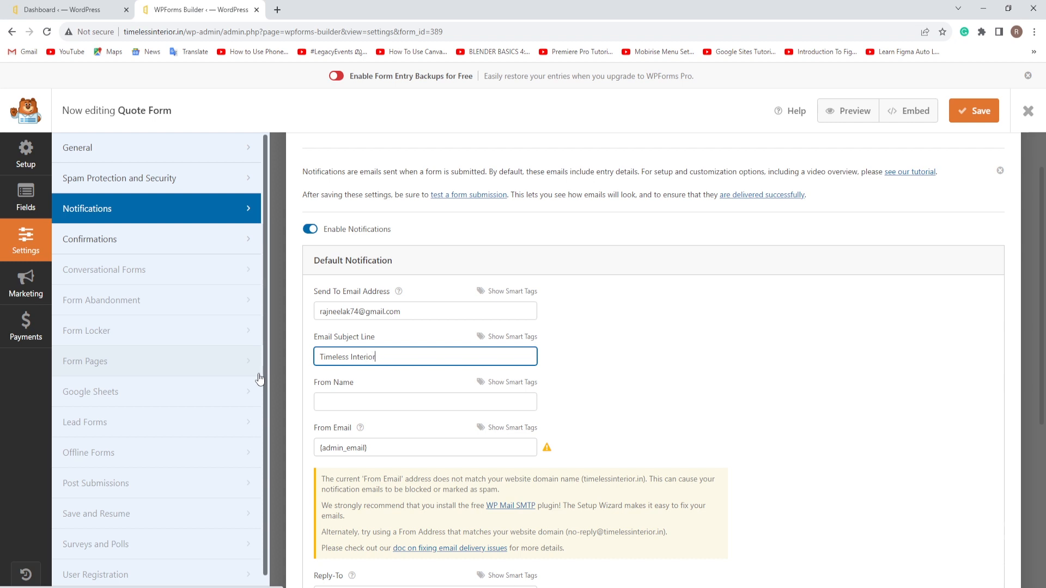
click(333, 403)
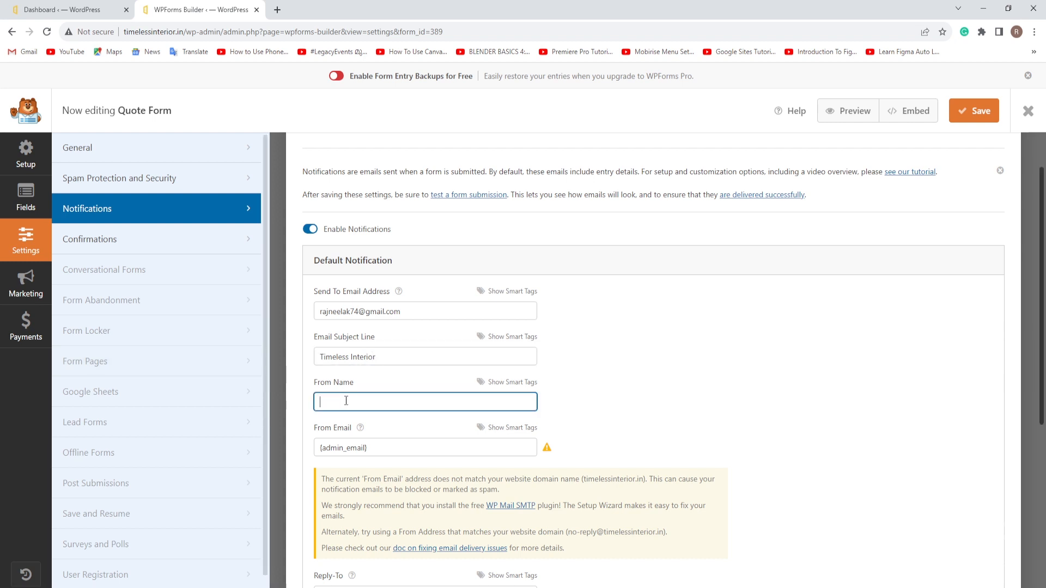
text(Rajesh K N)
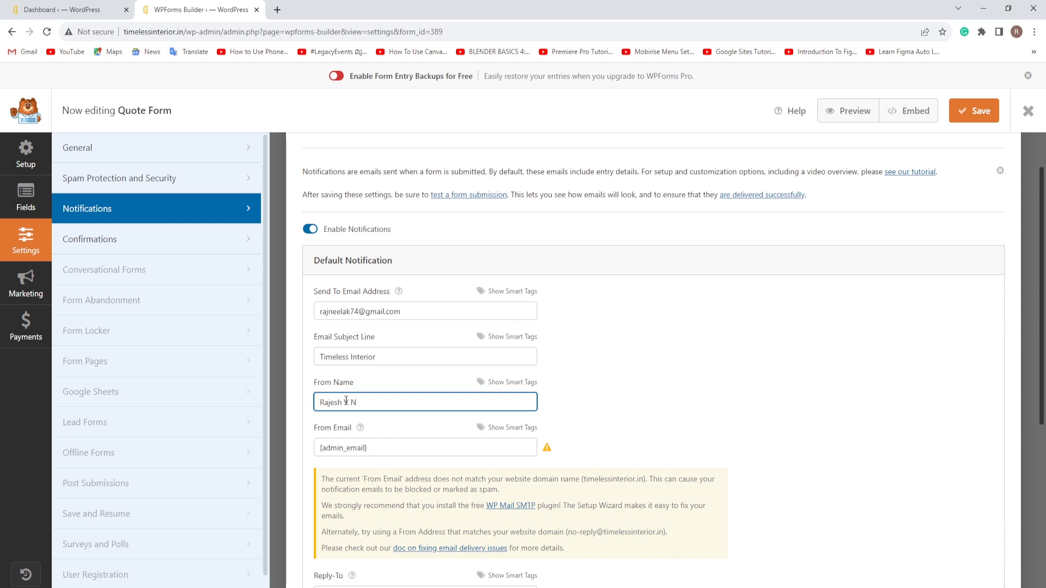
scroll(663, 383, down, 4)
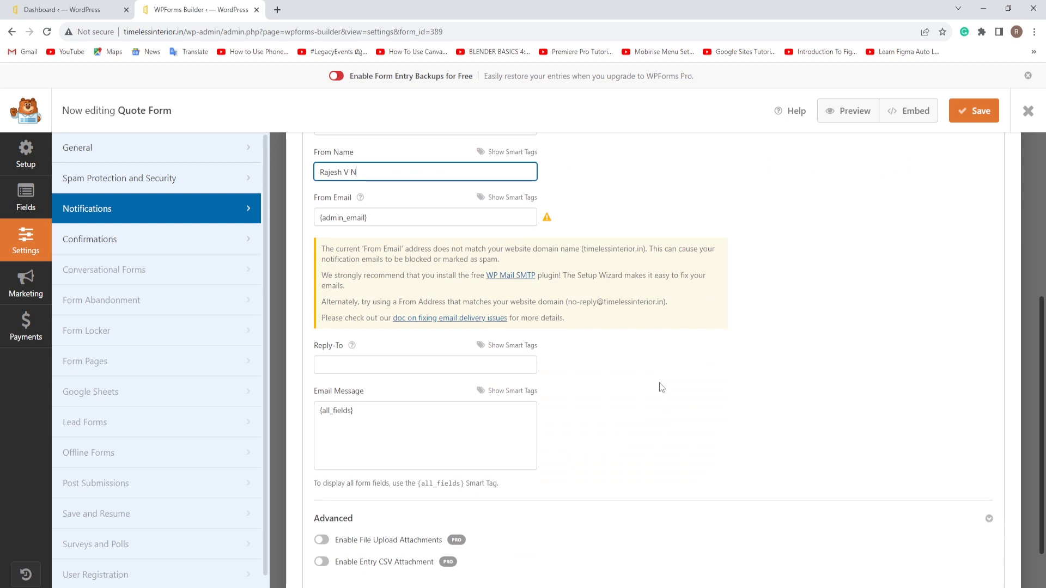
scroll(659, 383, up, 5)
click(652, 372)
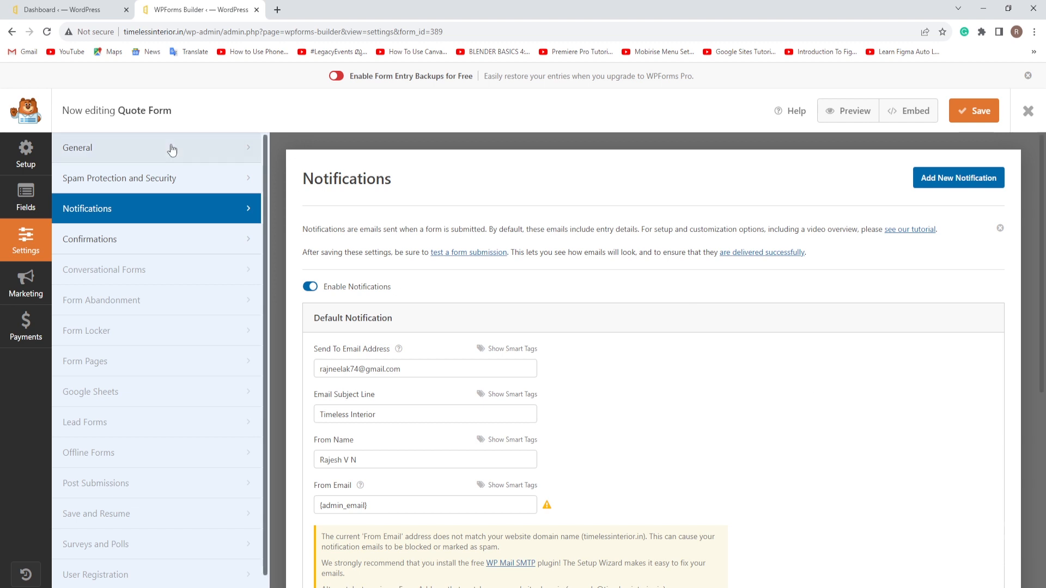
click(87, 8)
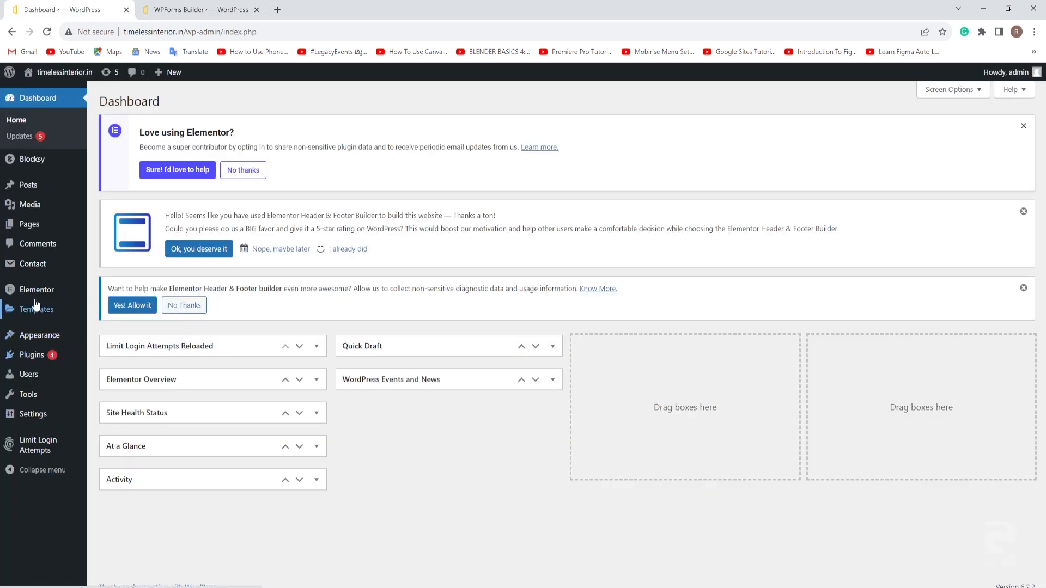
Step: Reload the dashboard and open WPForms All Forms, showing Quote Form, in a new tab
mouse_move(32, 266)
click(47, 32)
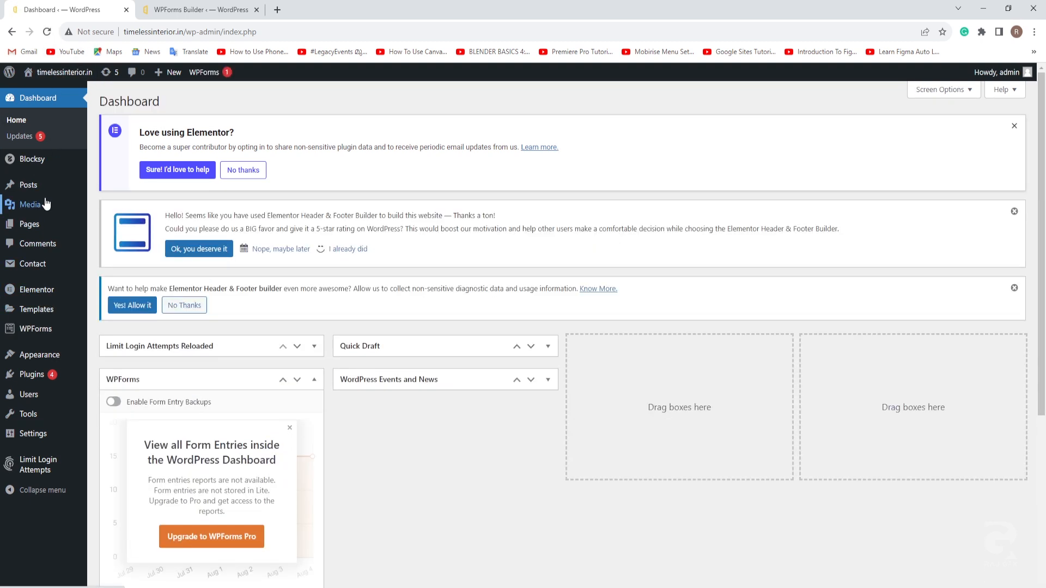
mouse_move(39, 331)
middle_click(112, 332)
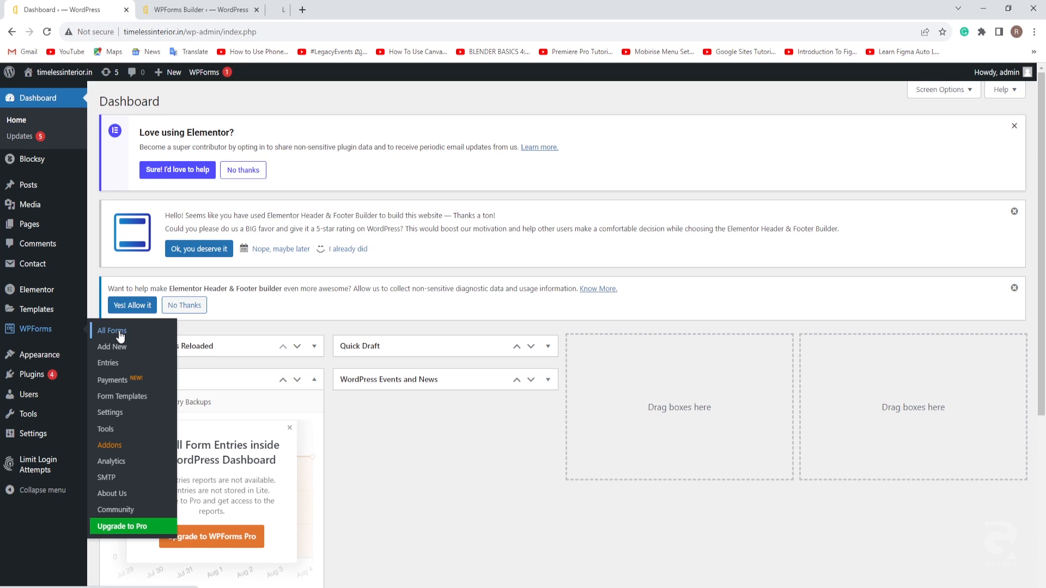
click(321, 9)
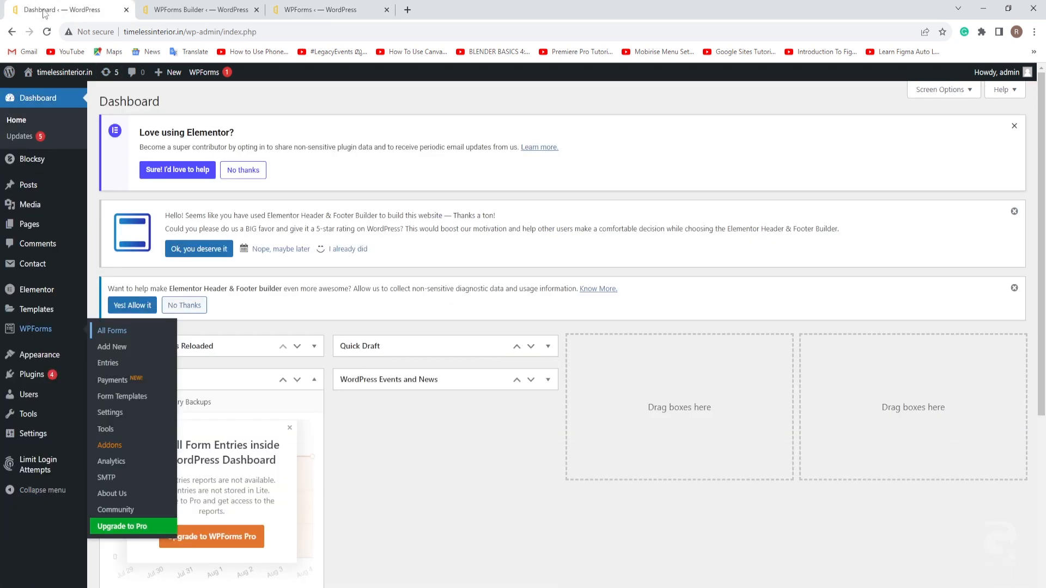
Step: Open All Pages in a new tab and edit Contact Us with Elementor
mouse_move(29, 228)
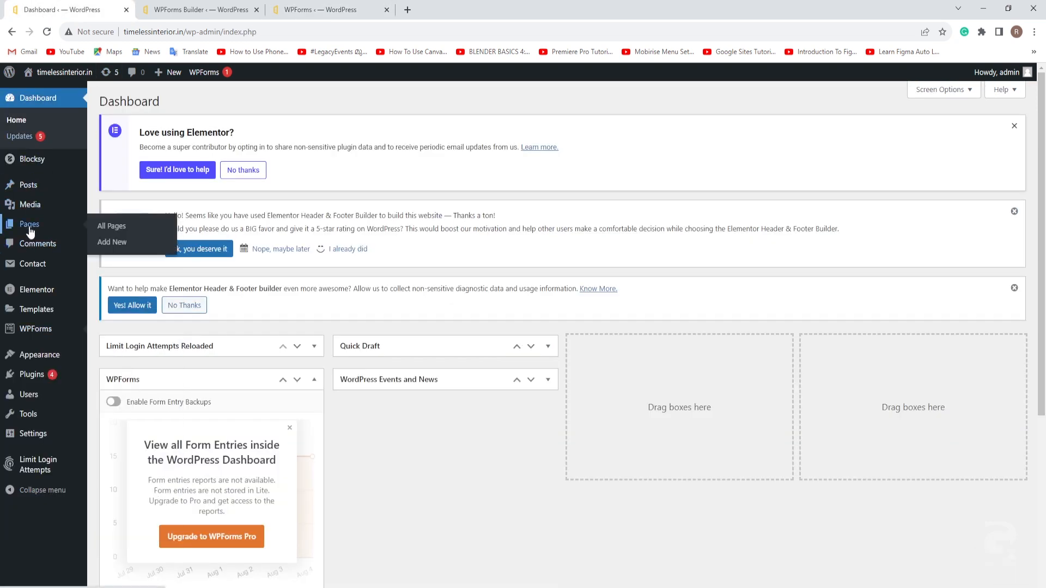
middle_click(109, 226)
click(442, 11)
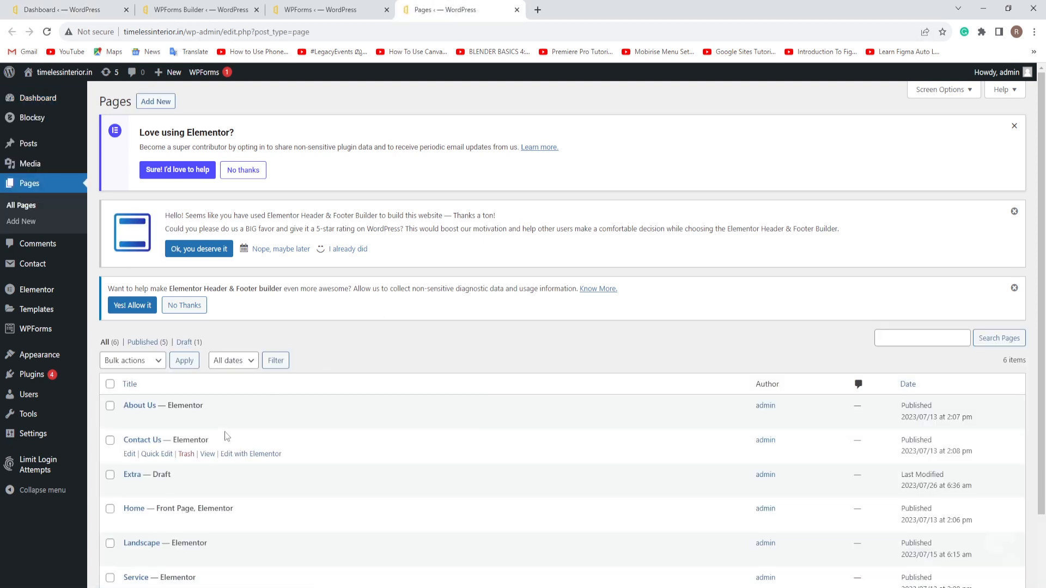
middle_click(264, 454)
click(590, 10)
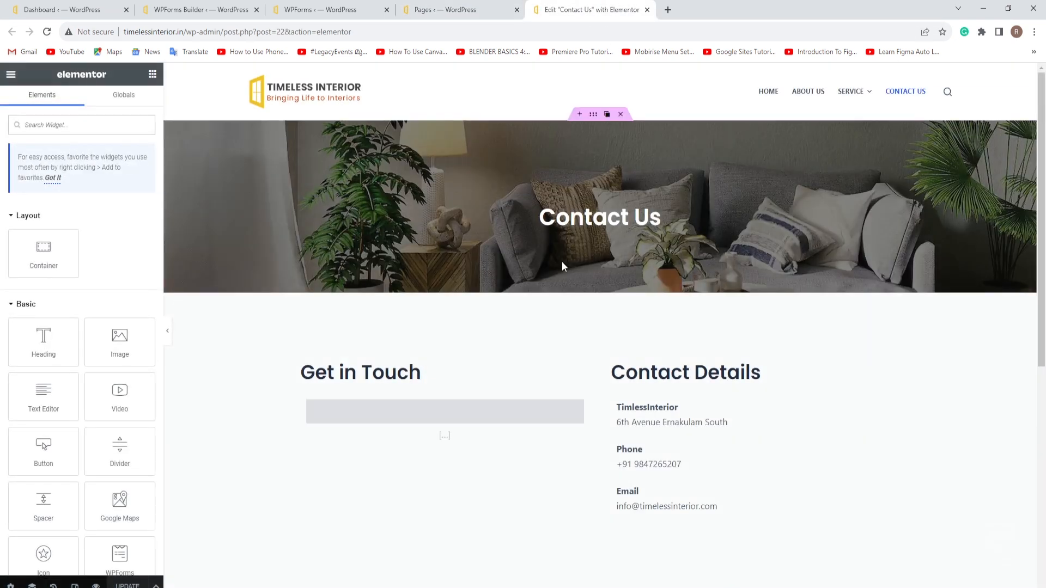
Step: Delete the old form widget from Get in Touch and copy the Quote Form shortcode from the forms list
click(550, 407)
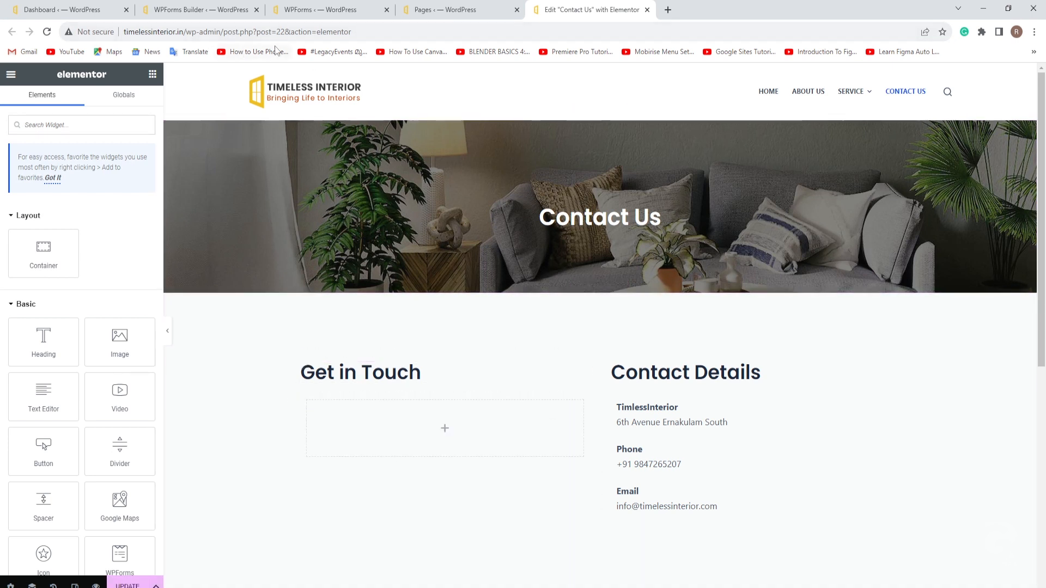
click(199, 11)
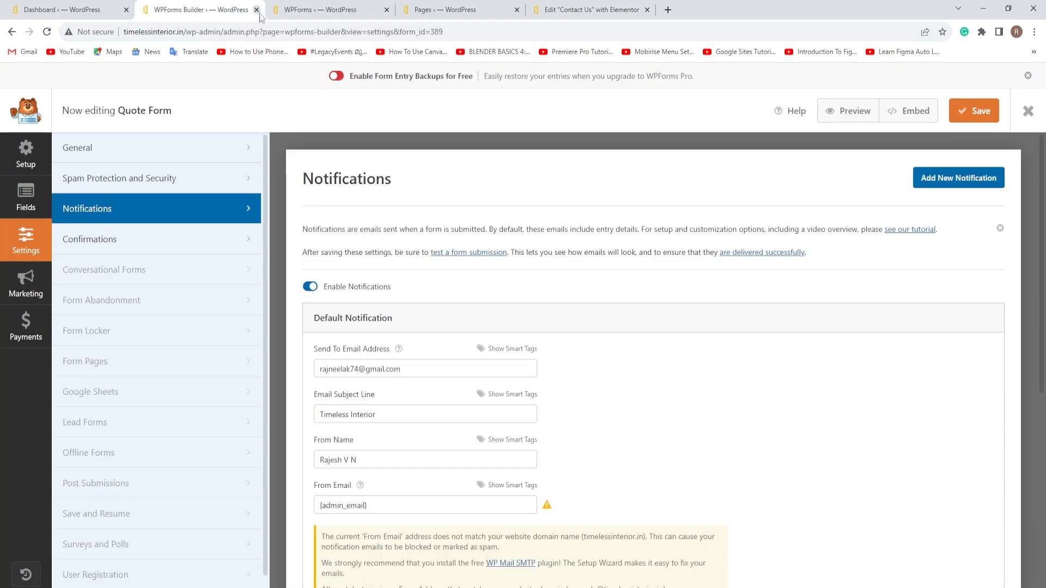
click(336, 12)
mouse_move(895, 385)
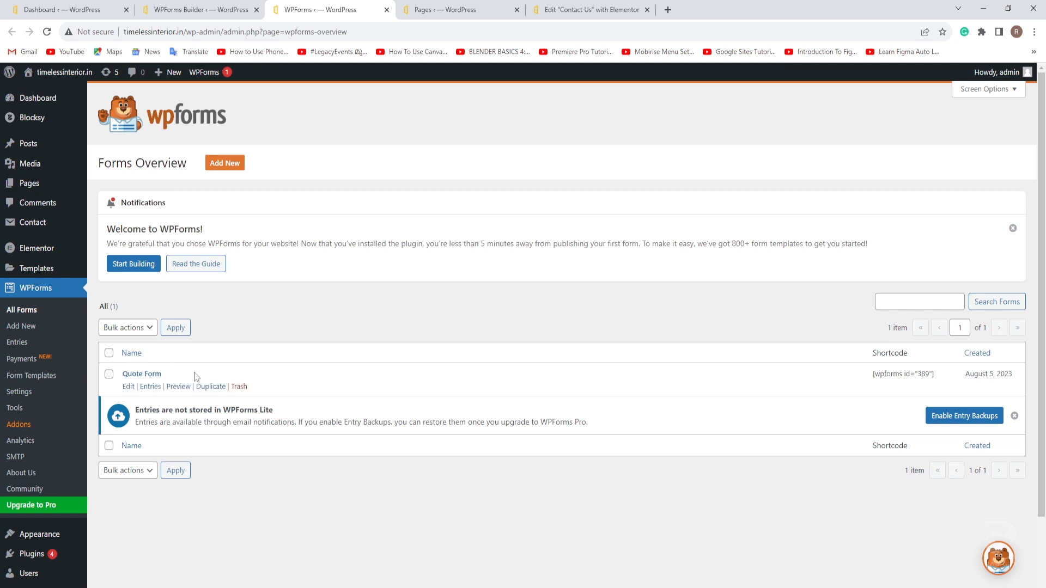
drag(870, 378, 939, 382)
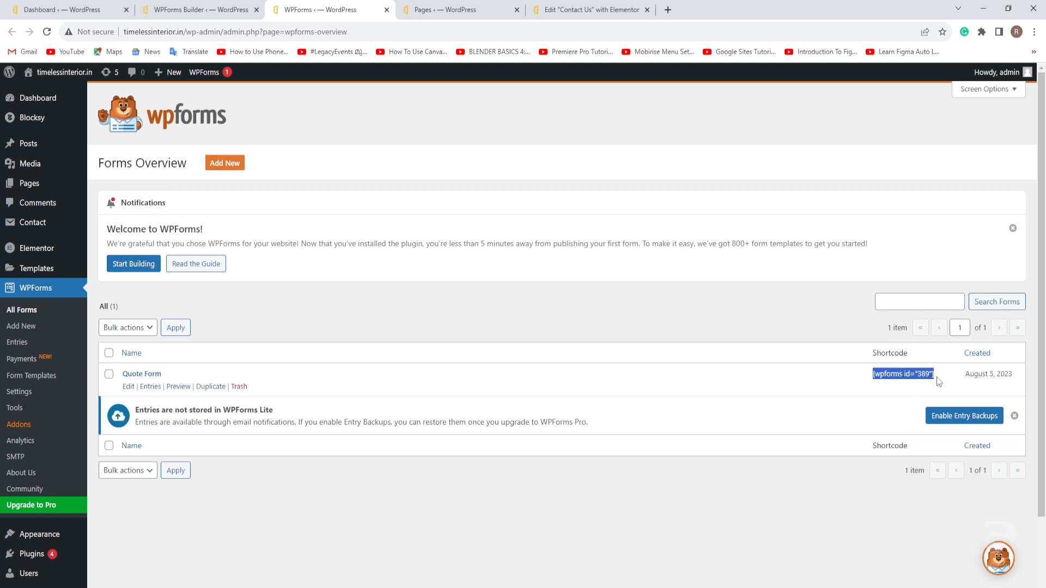
right_click(923, 374)
click(897, 385)
click(579, 10)
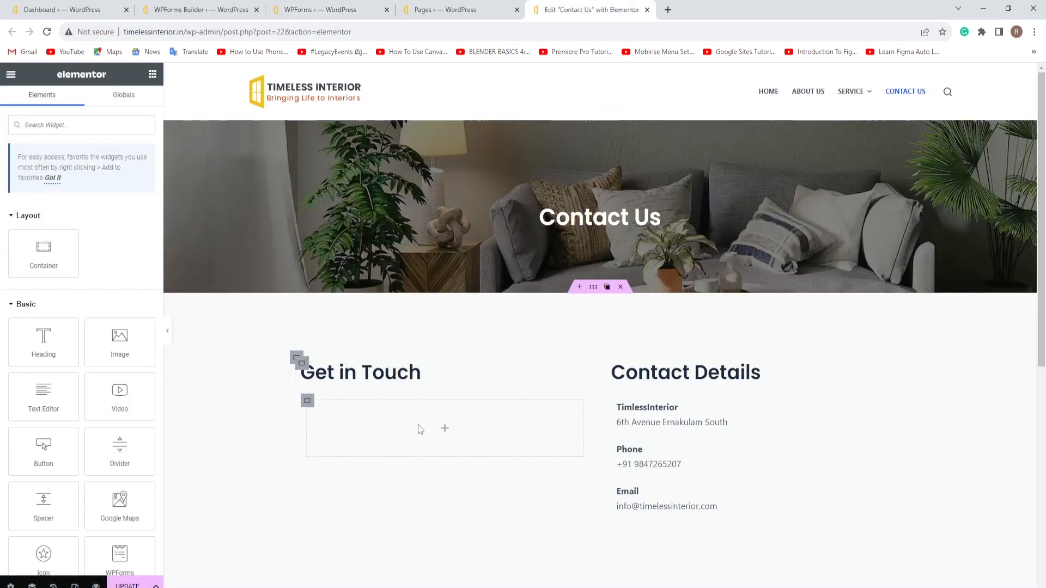
Step: Add a Shortcode widget with [wpforms id="389"] to Get in Touch and update the page
click(40, 124)
text(sho)
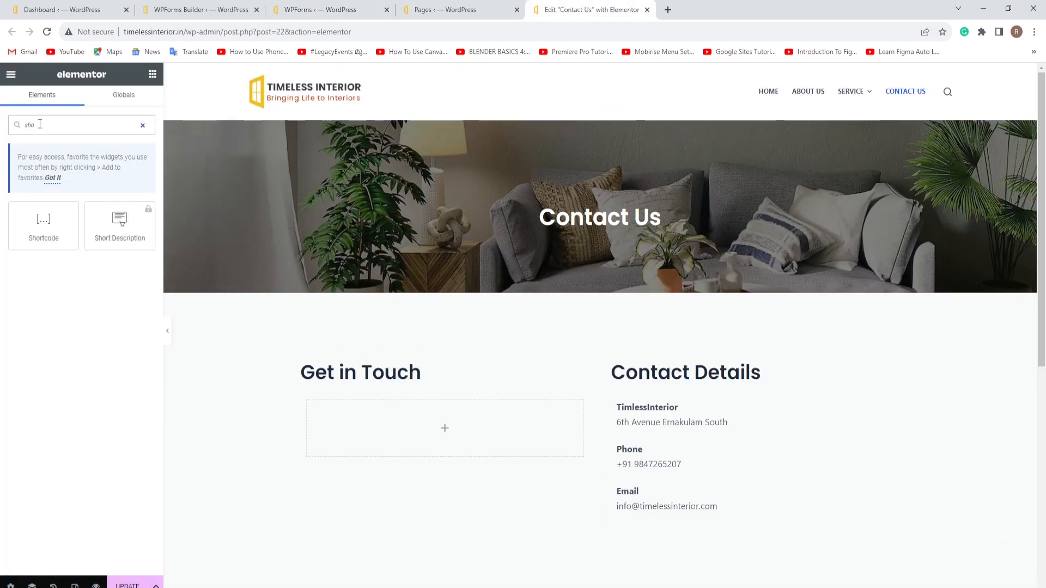
drag(43, 221, 358, 414)
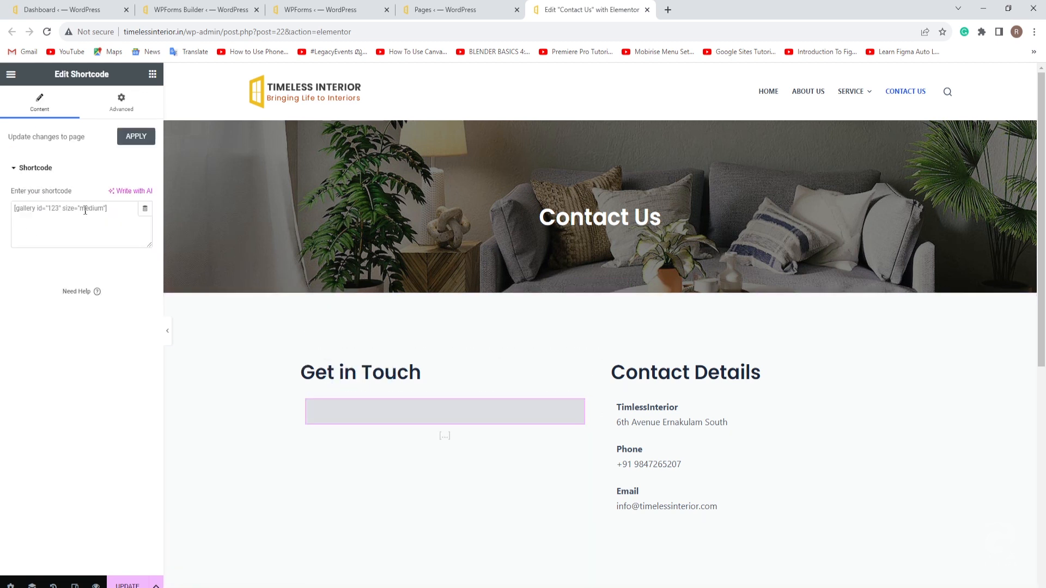
click(77, 206)
key(ctrl+v)
scroll(453, 359, down, 2)
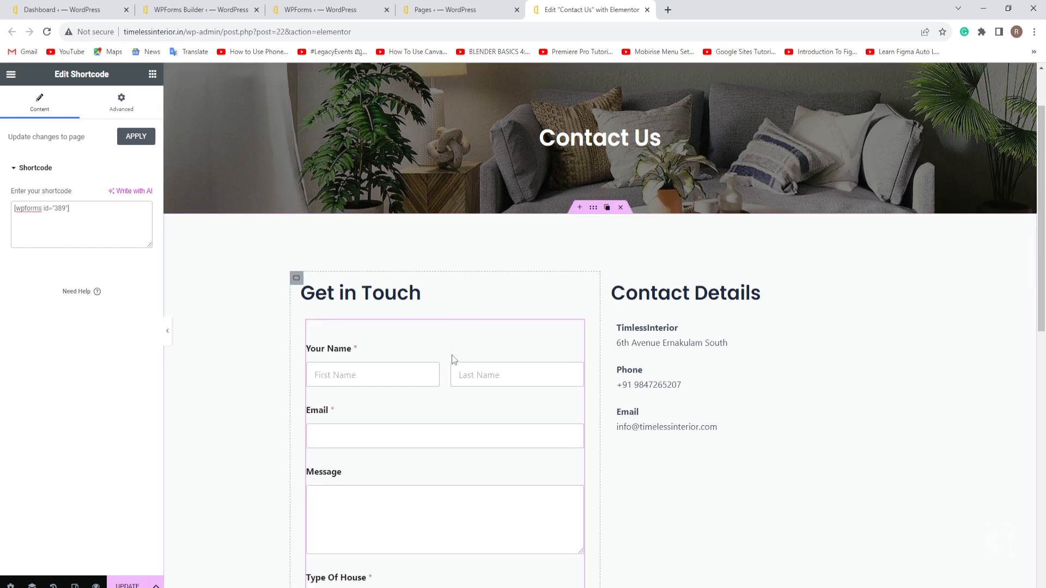
scroll(453, 360, down, 3)
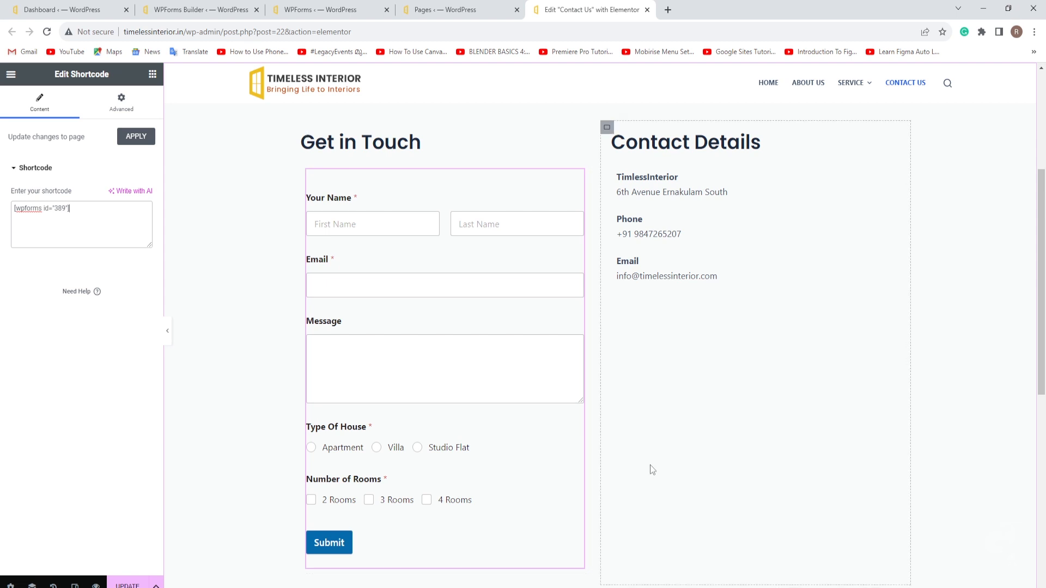
click(128, 584)
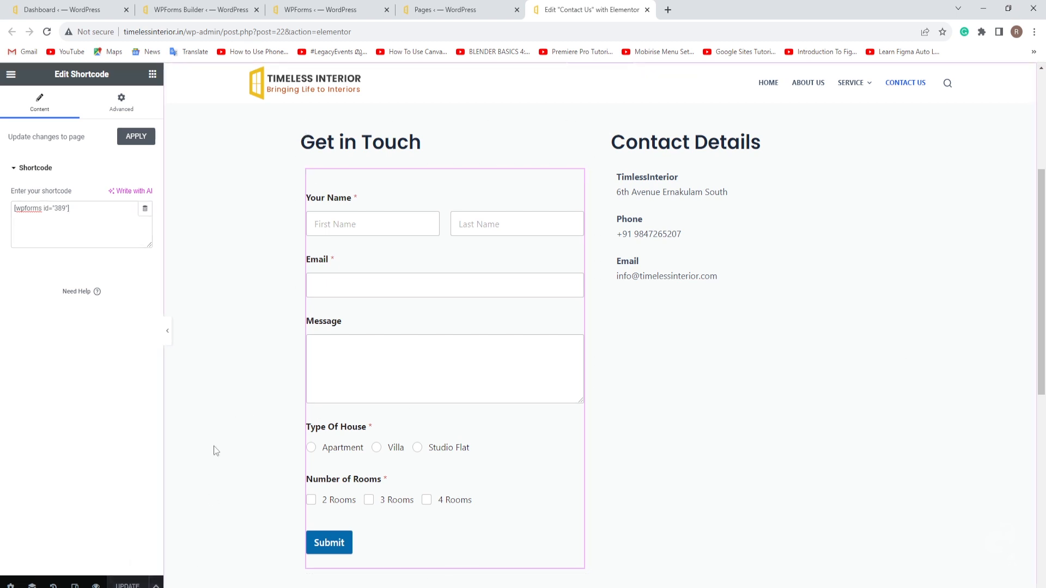
Step: Close the pages and forms tabs and open the live site from the dashboard
click(462, 9)
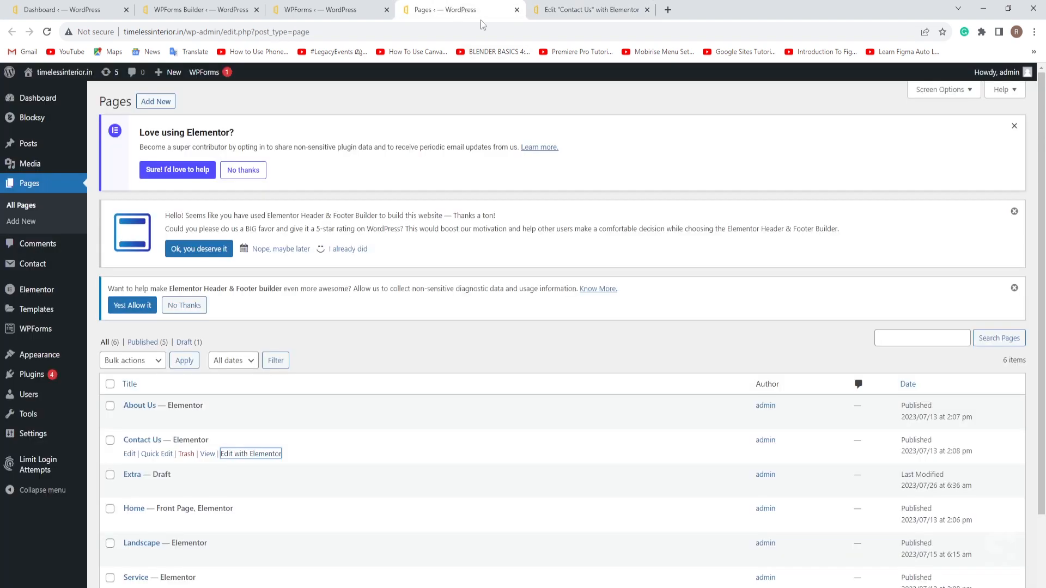
click(516, 9)
click(330, 10)
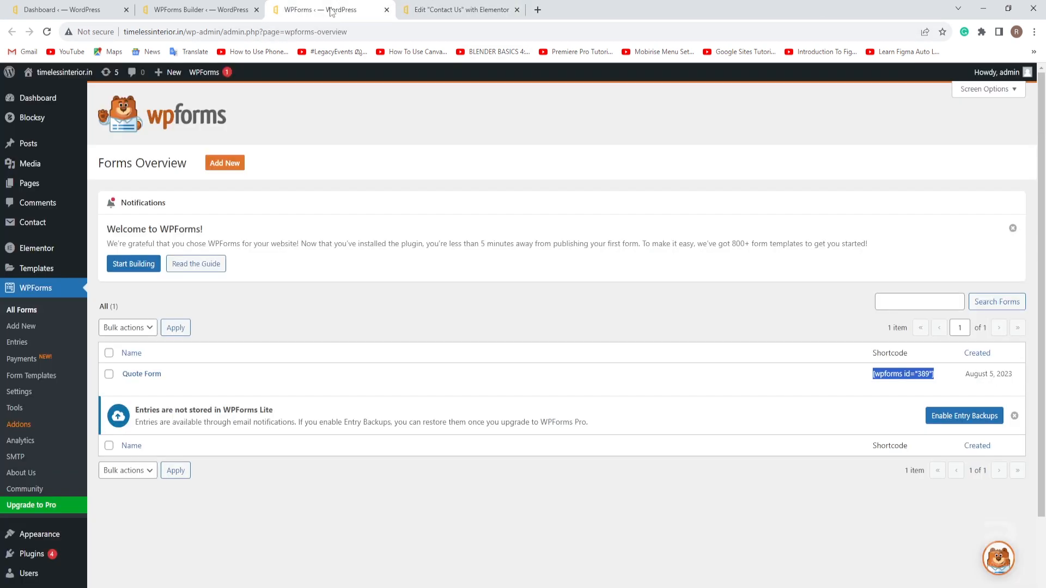
click(386, 10)
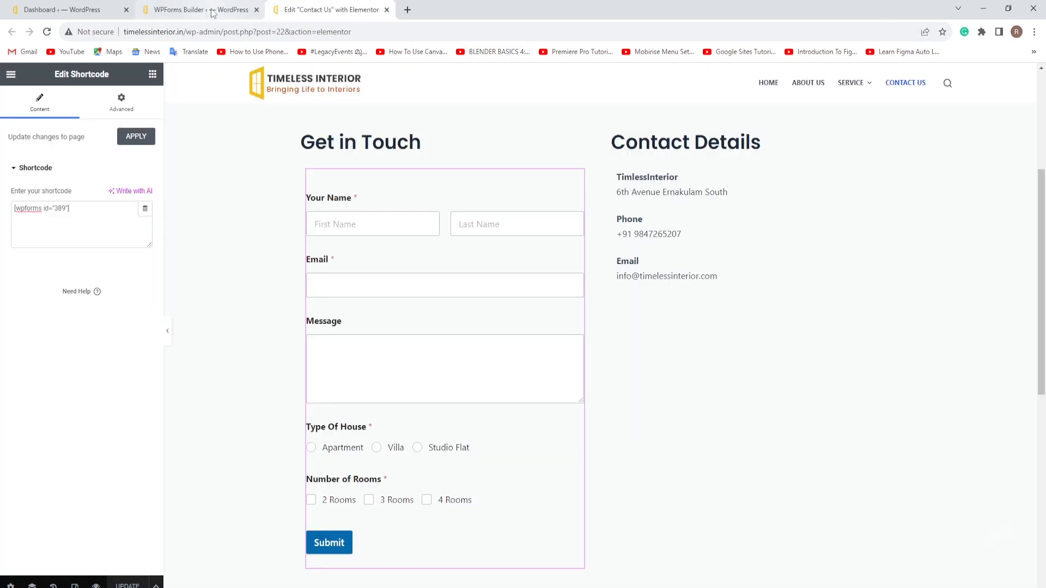
click(87, 15)
mouse_move(52, 72)
click(38, 94)
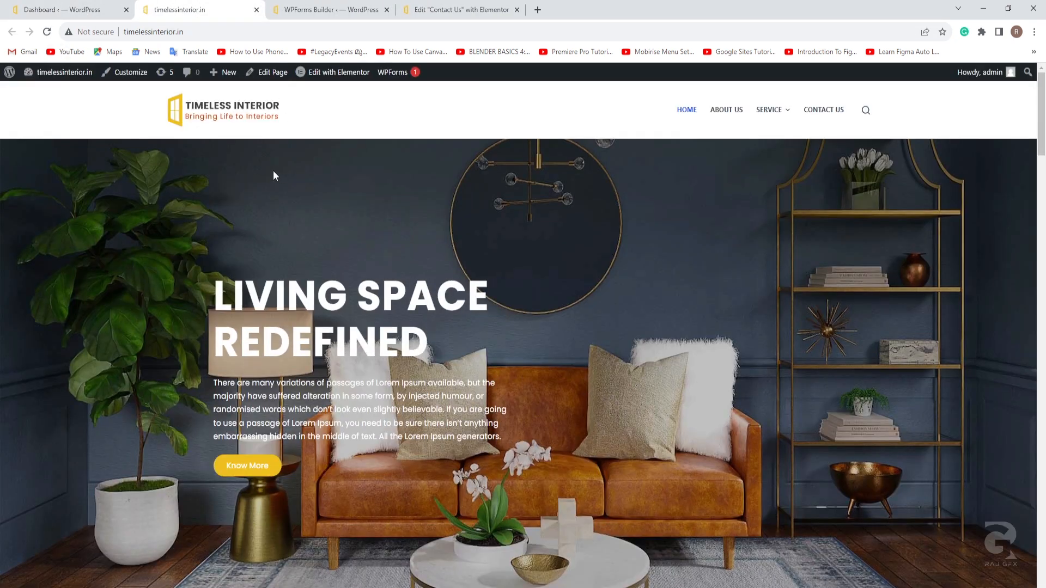
Step: On the live Contact Us page, enter the test first and last name
click(825, 110)
scroll(725, 366, down, 3)
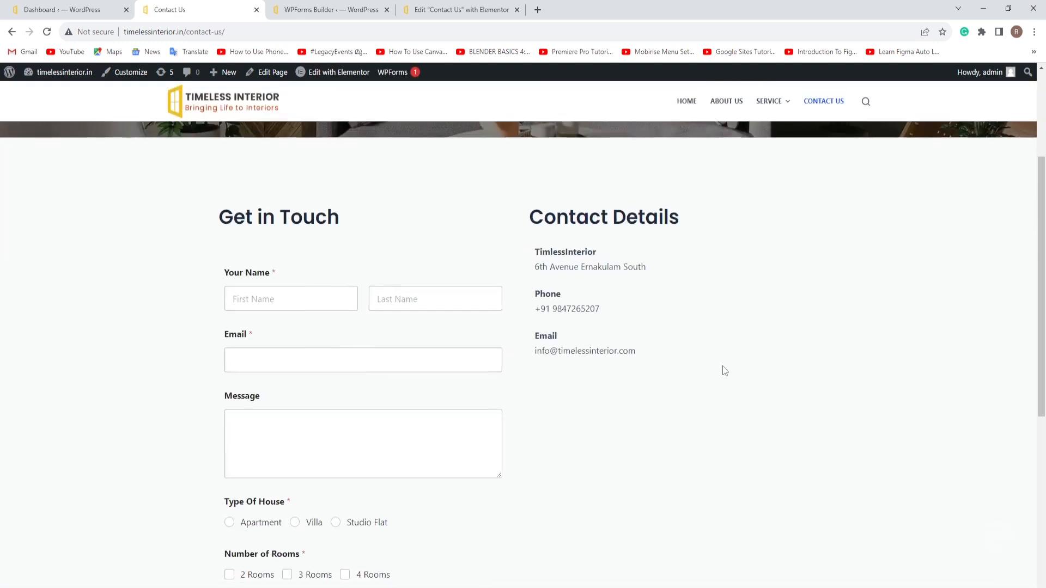
scroll(723, 367, down, 1)
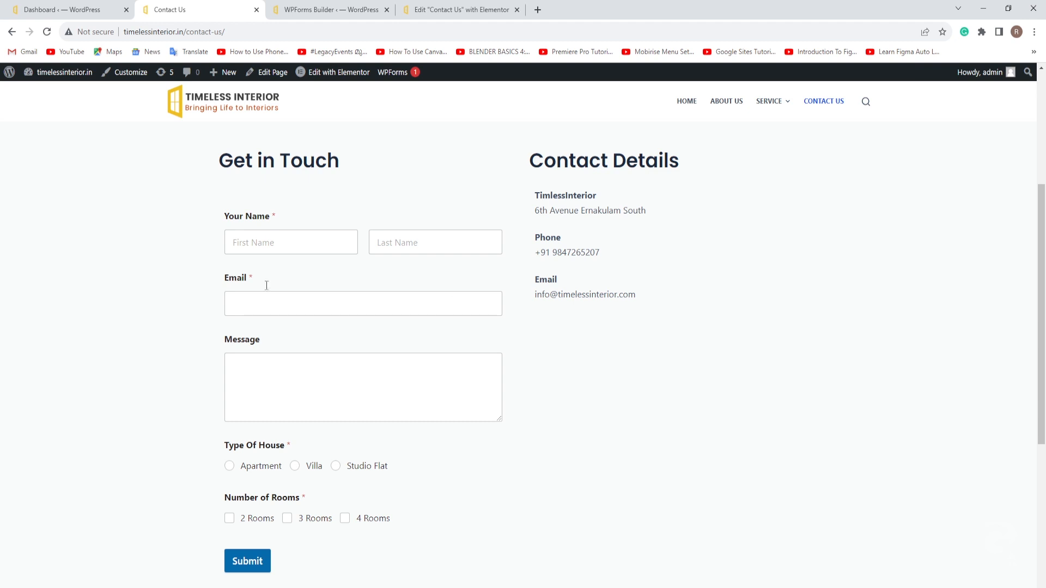
click(239, 241)
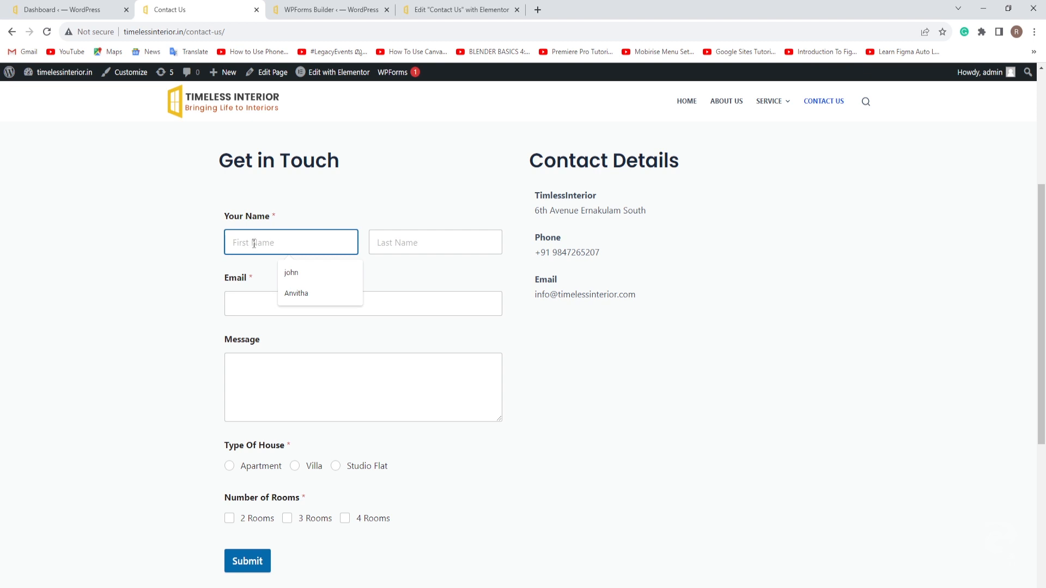
click(296, 274)
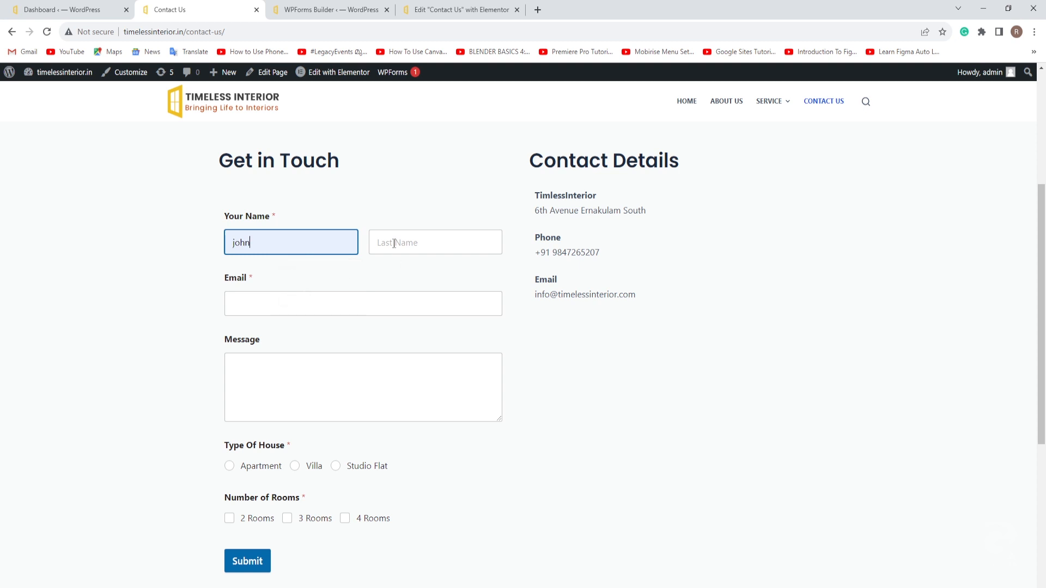
drag(253, 242, 226, 242)
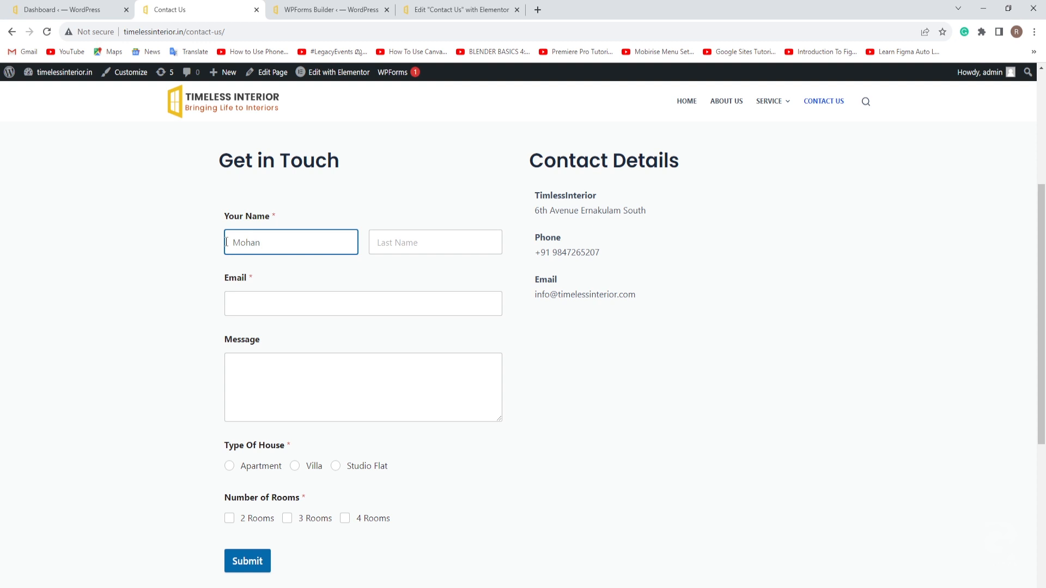
click(397, 243)
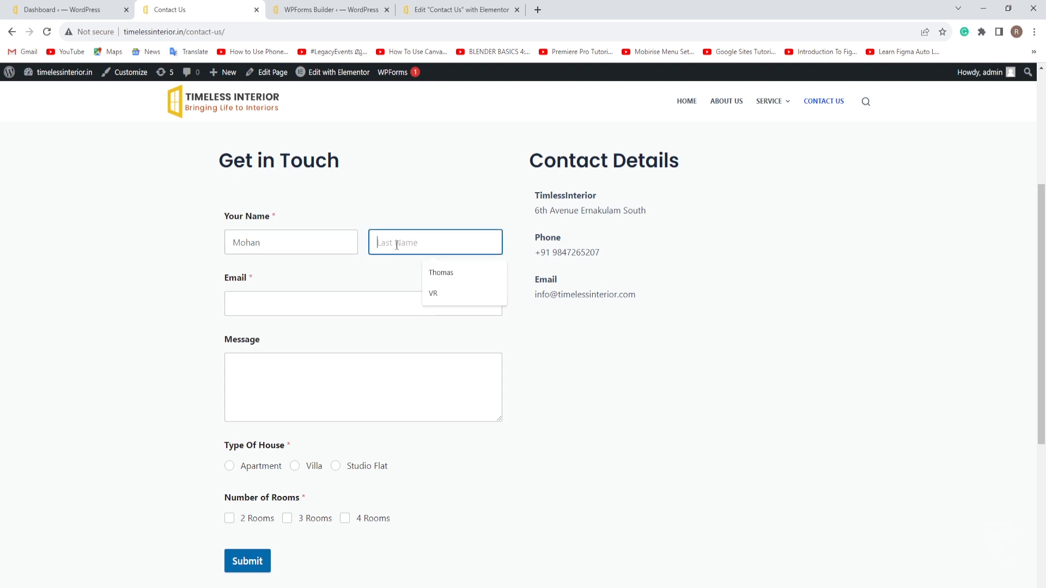
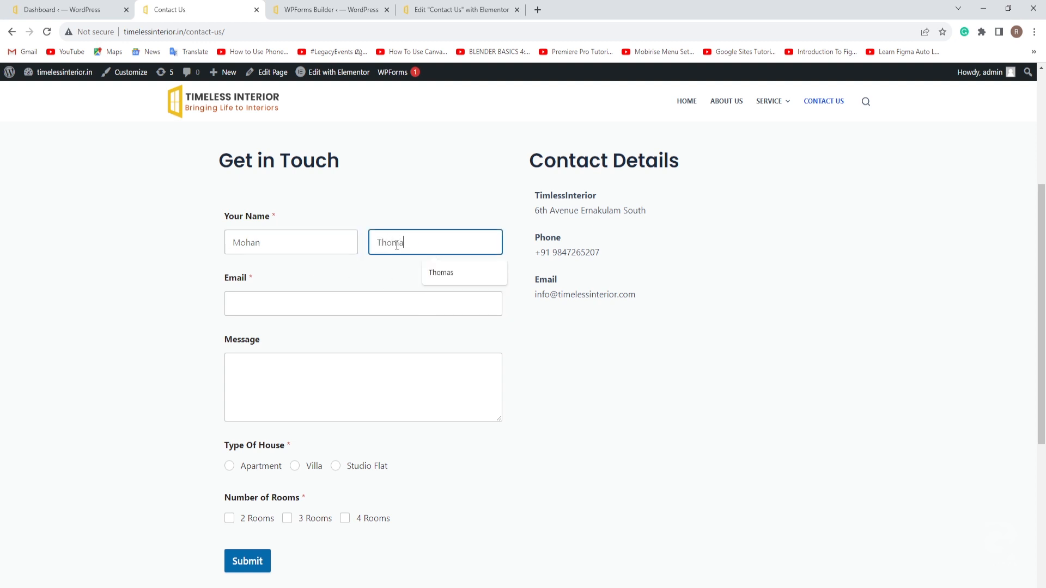
Step: Enter an email, message 'Request for a quote', choose Villa and 4 Rooms, and submit
click(247, 304)
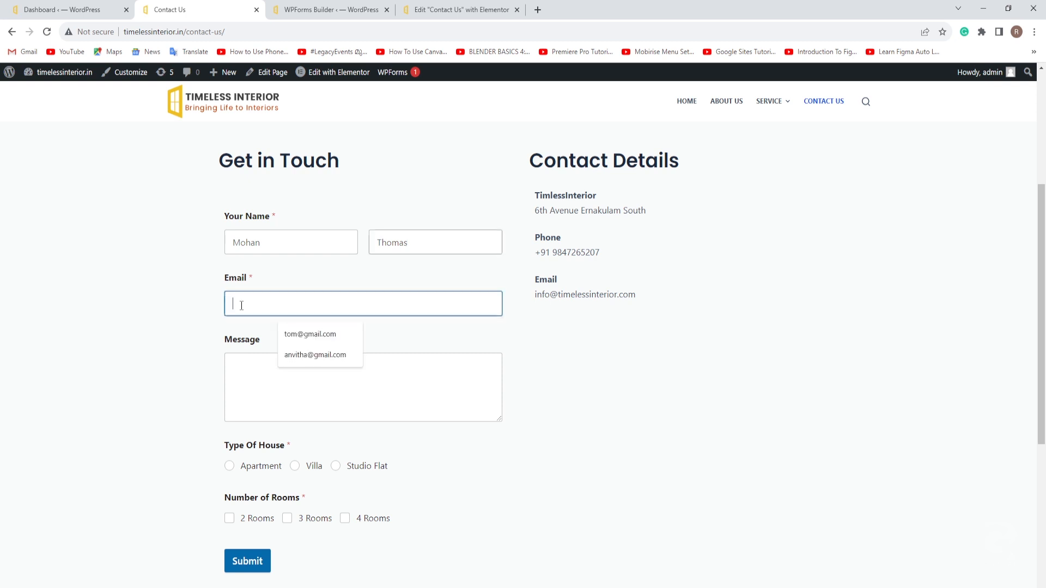
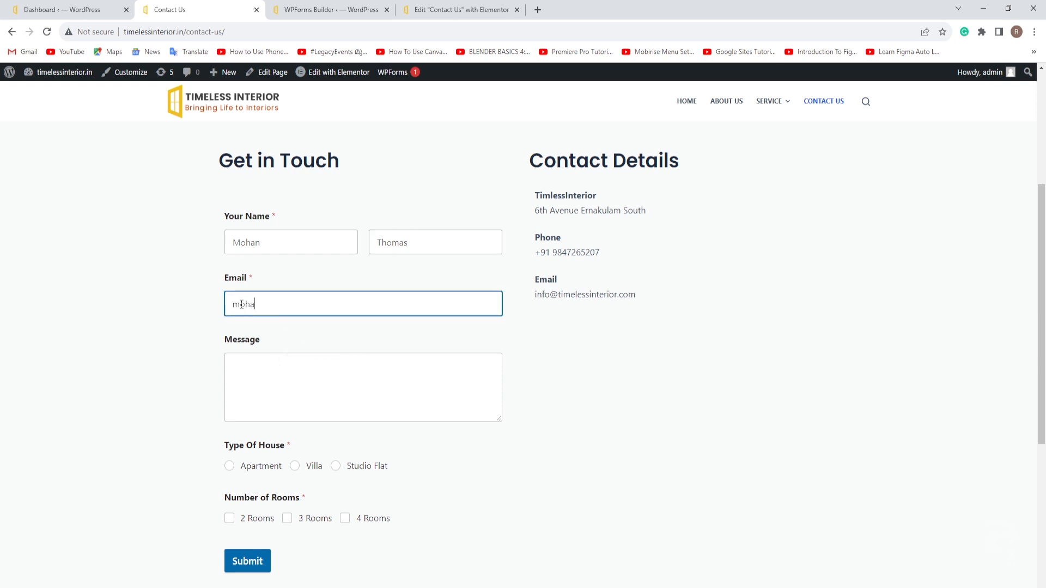
click(241, 361)
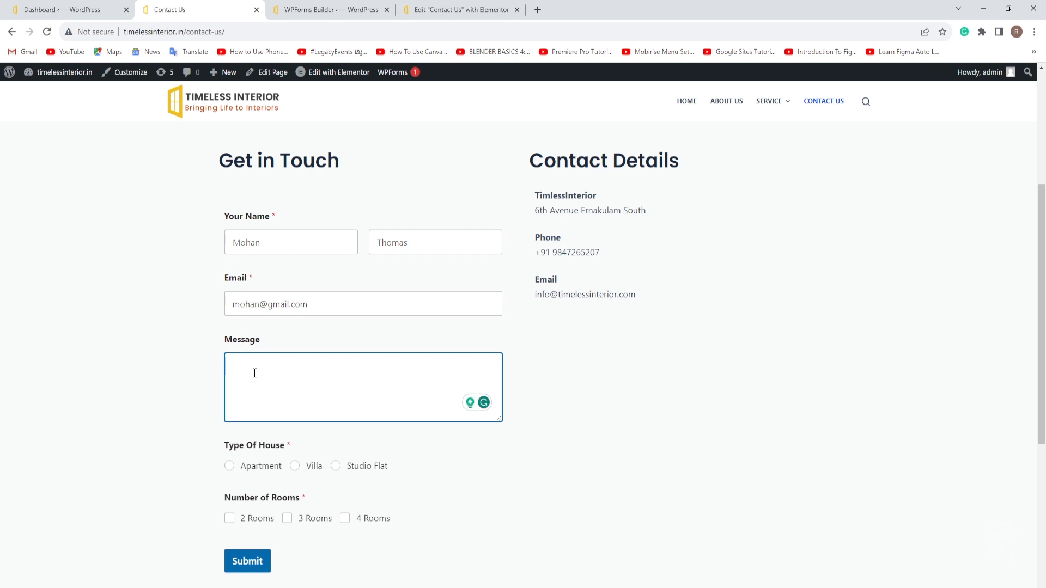
text(Req)
text(ues)
text(t foe)
text(quote)
click(295, 465)
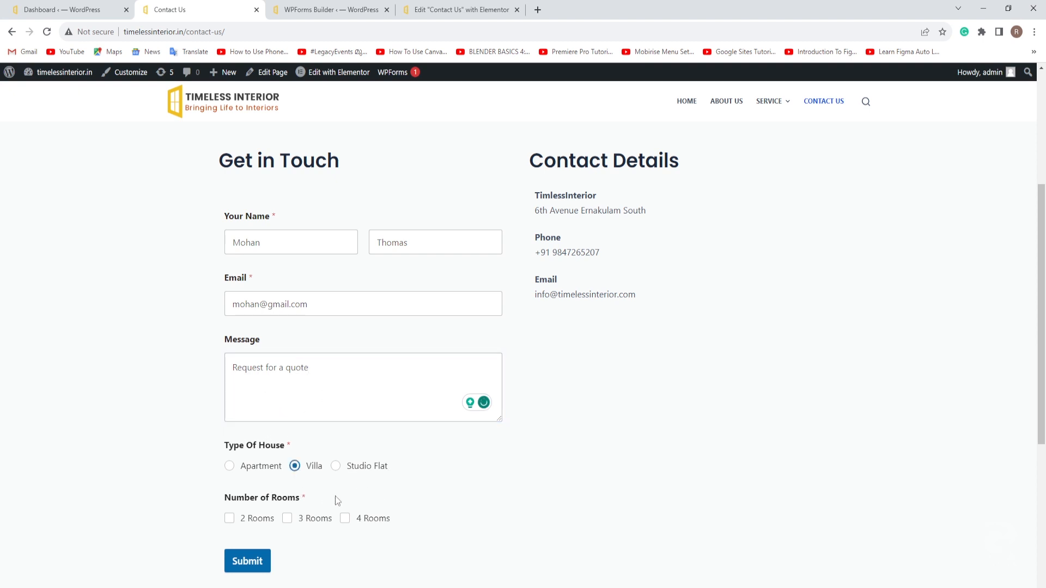
click(346, 520)
click(248, 563)
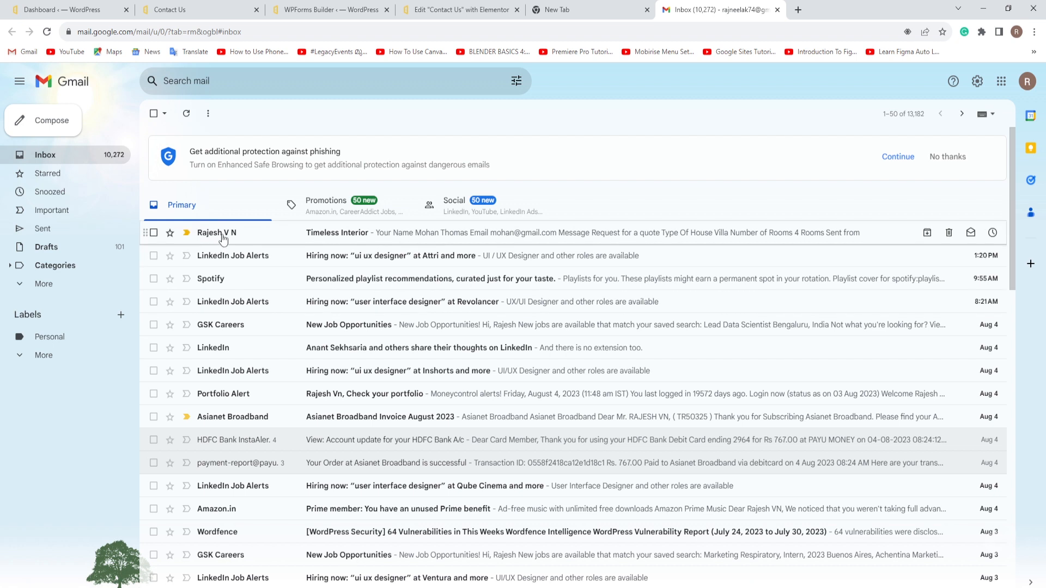
Step: Open the newest 'Timeless Interior' notification email in the Gmail inbox
click(350, 239)
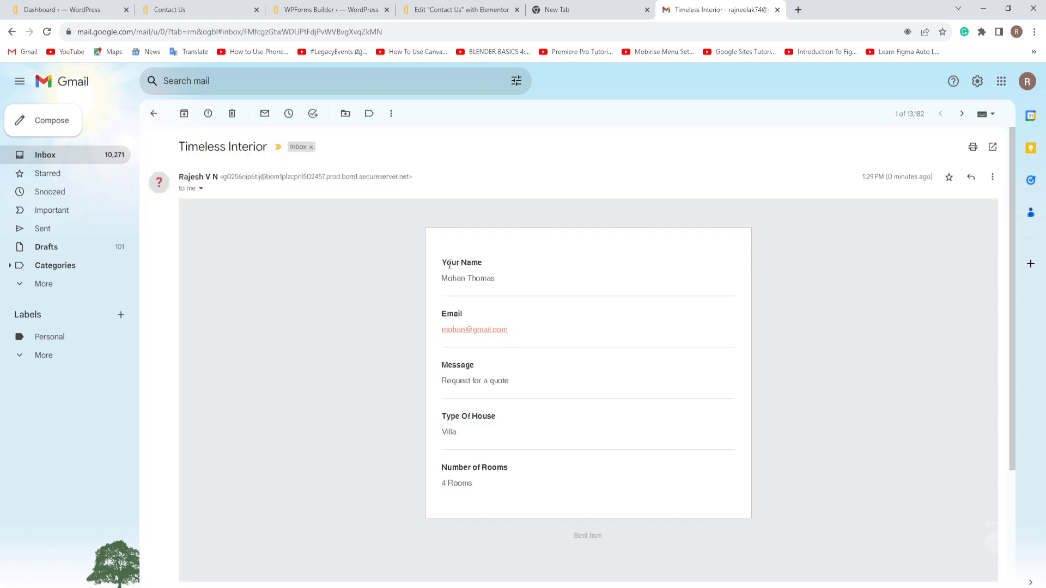